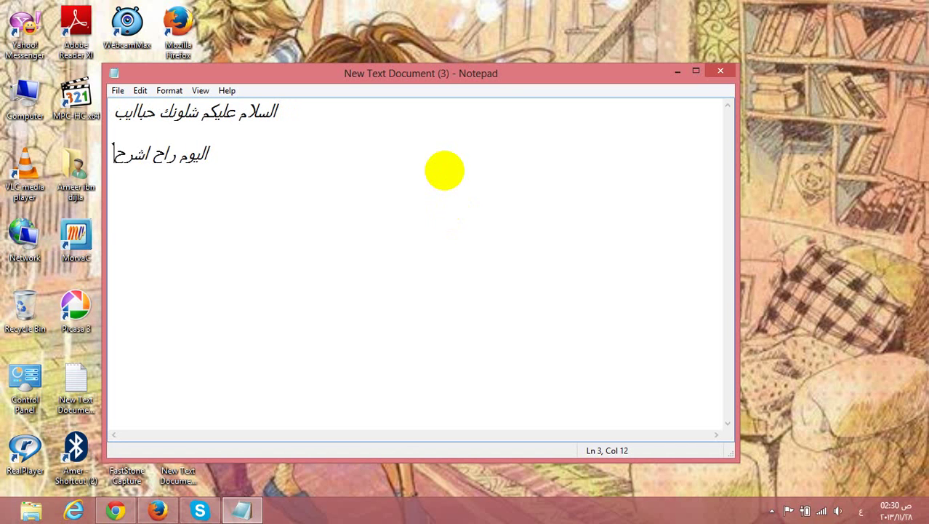
Complete the third line of the note so it reads "اليوم راح اشرحلكم كيف دمج مقطع صوت او اكثر مع فيديو"
type("لكم")
type(" كيف نح")
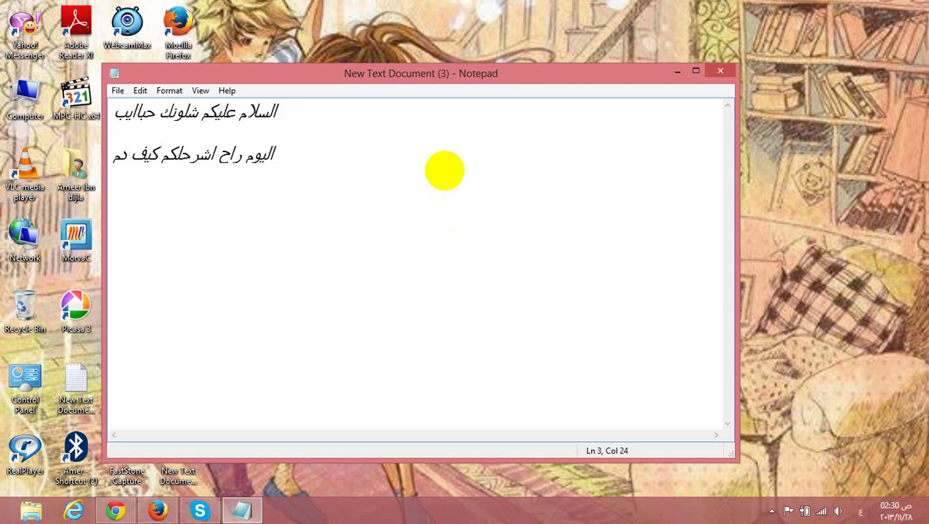
type("ج ما")
type("قطع")
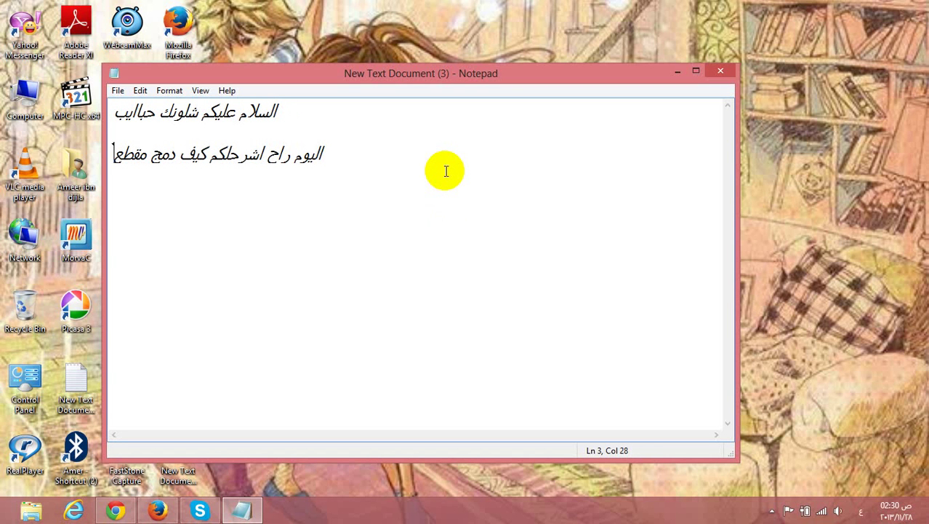
type(" صوت او")
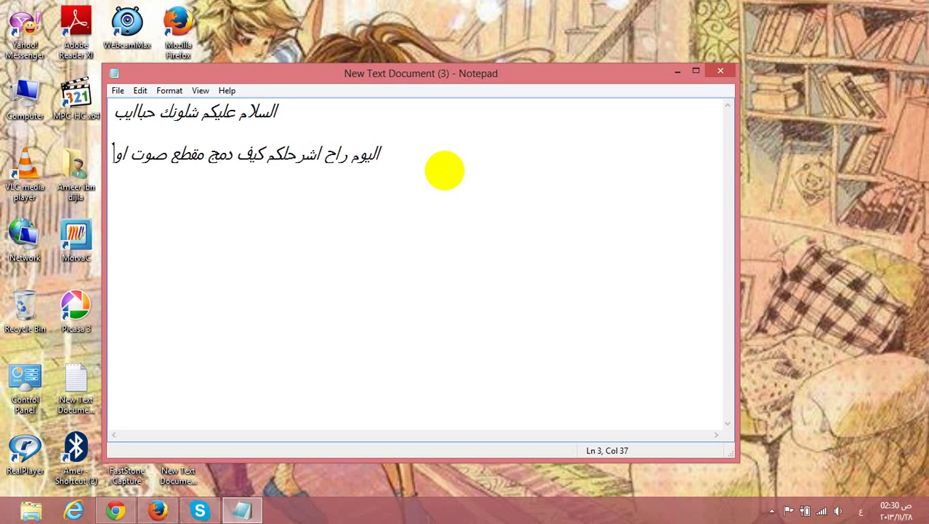
type(" اكث")
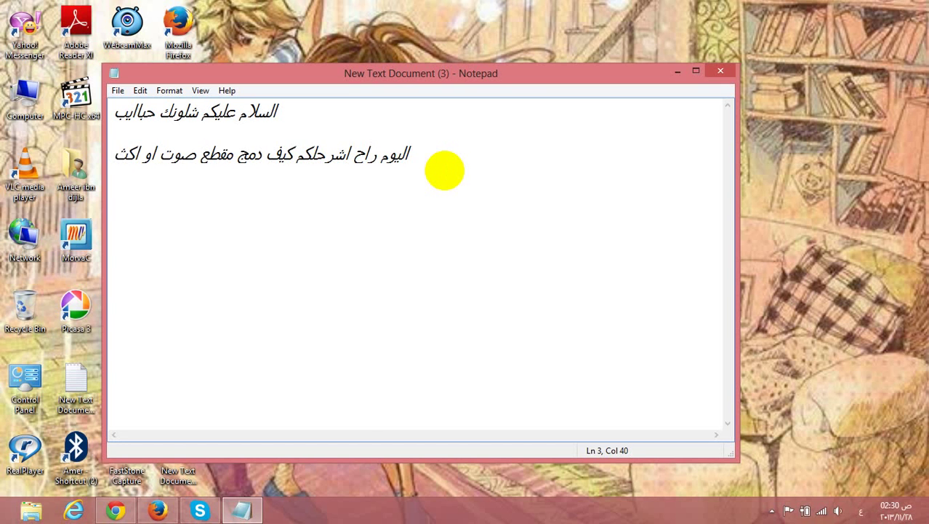
type("رمع")
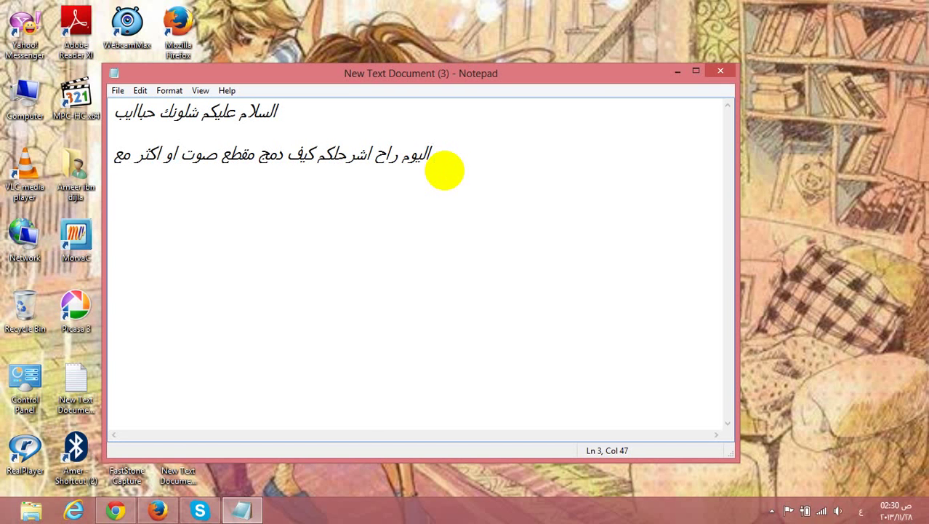
type("فيديو")
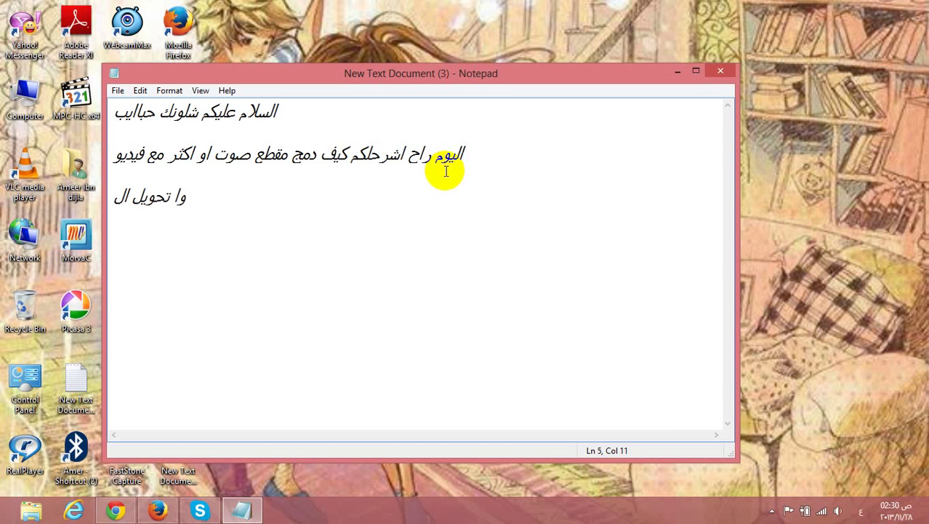
Complete the next line as "وا تحويل الاغنيه من صيغه الى صيغه" and add "تابعوني" below it
type("يه")
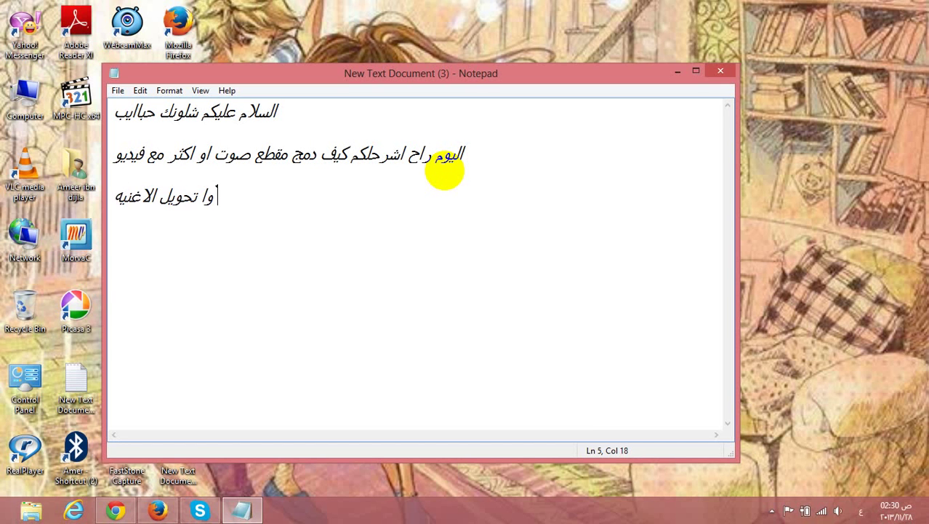
type(" من صي")
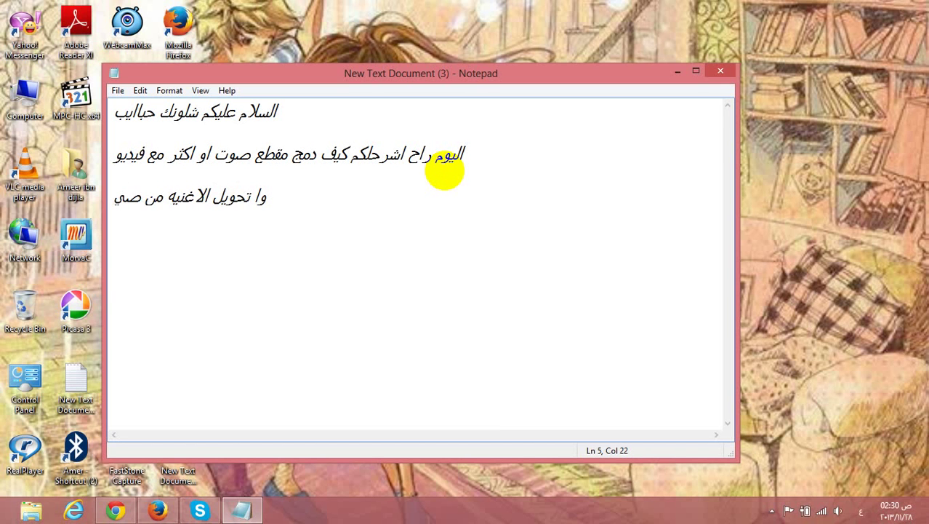
type("غه ا")
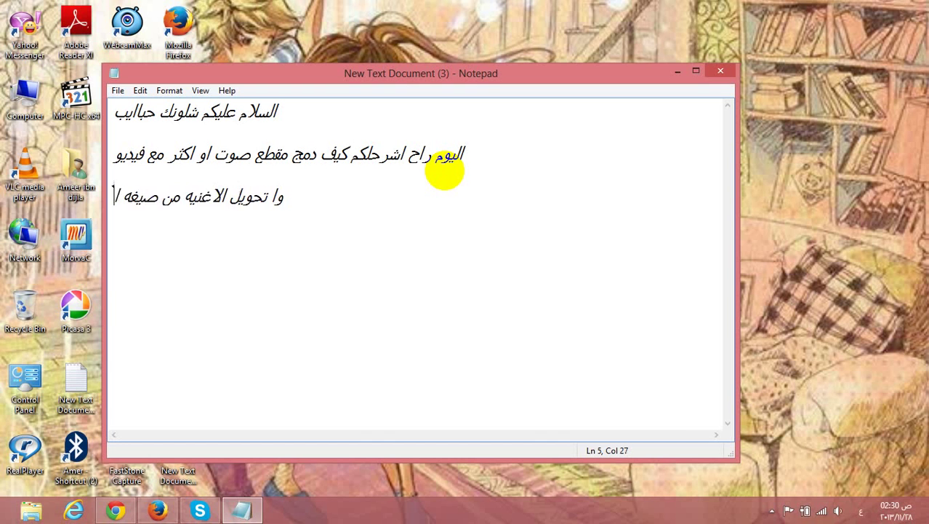
type("لى صيغه")
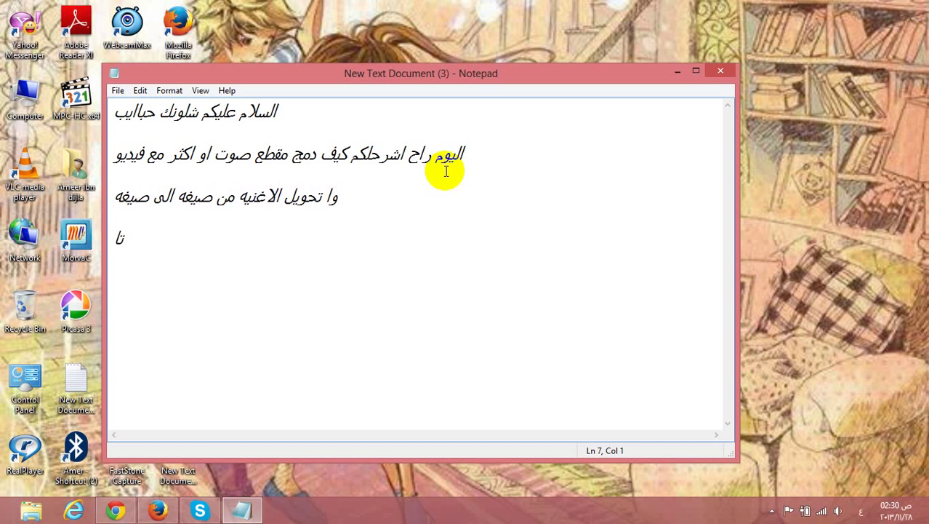
Minimize the note, launch Format Factory from the desktop, and refresh the desktop while it loads
left_click(677, 71)
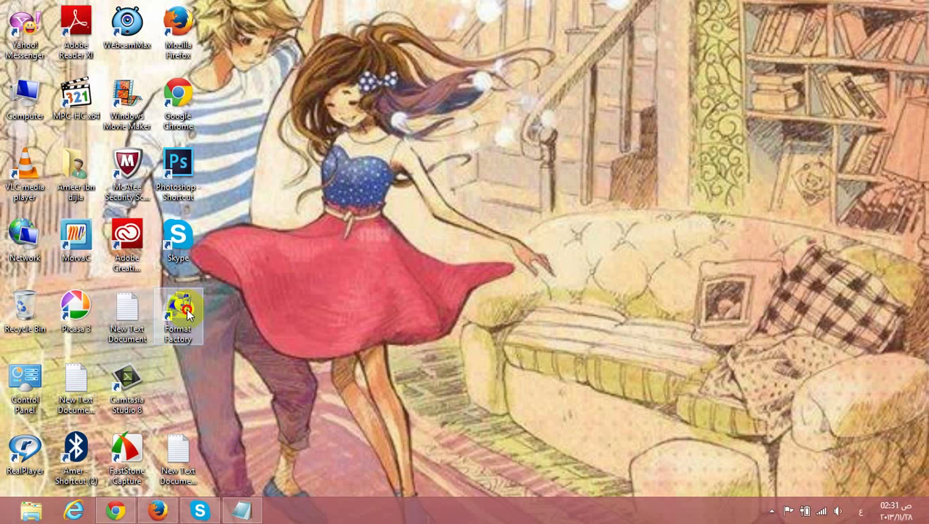
double_click(186, 310)
right_click(523, 80)
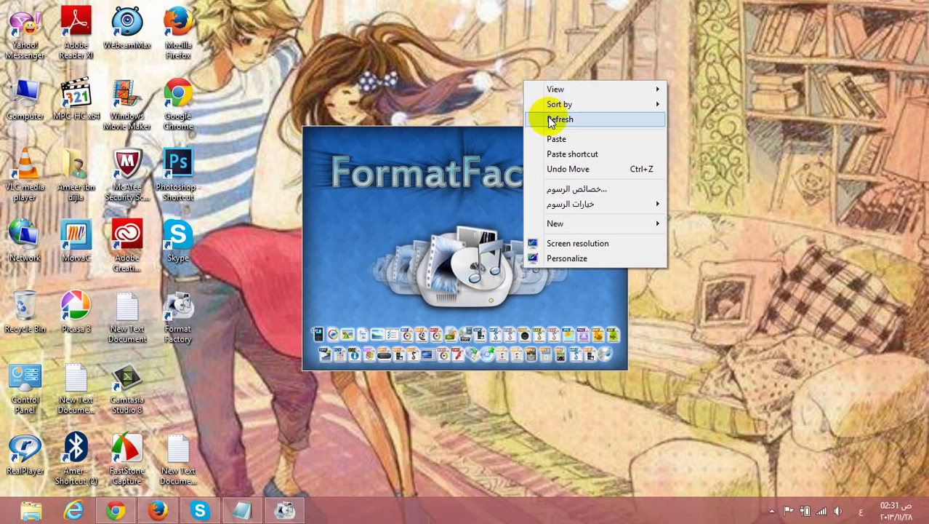
left_click(559, 119)
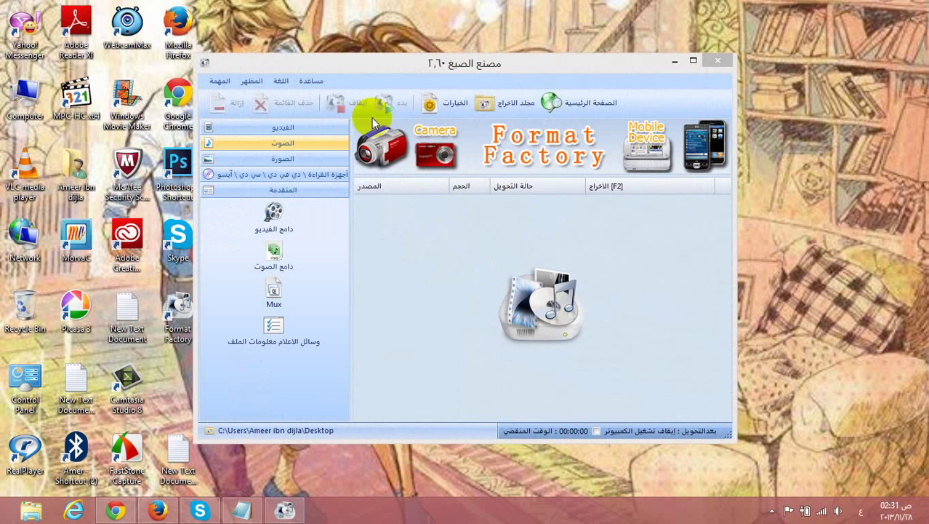
Add hybt_slmwly.mp3 from the Downloads folder to the audio joiner with MP3 output and start the conversion
left_click(291, 266)
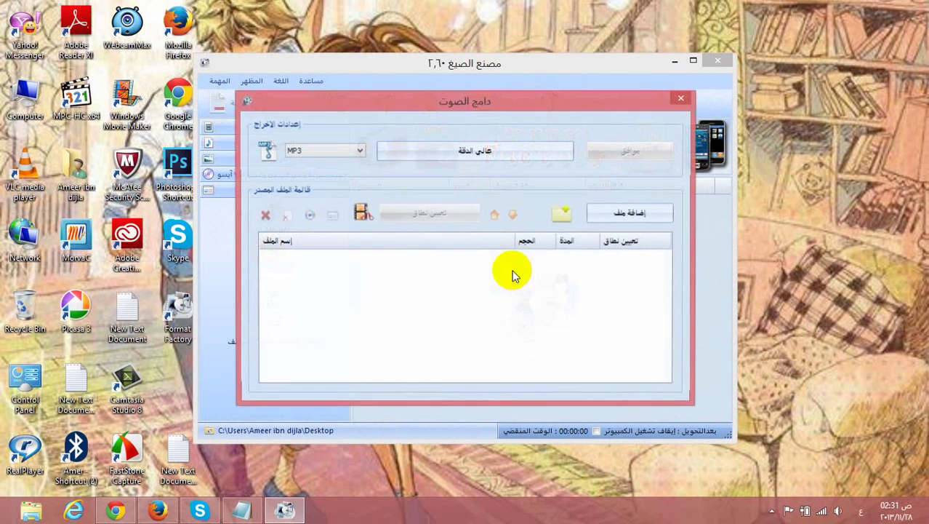
double_click(404, 307)
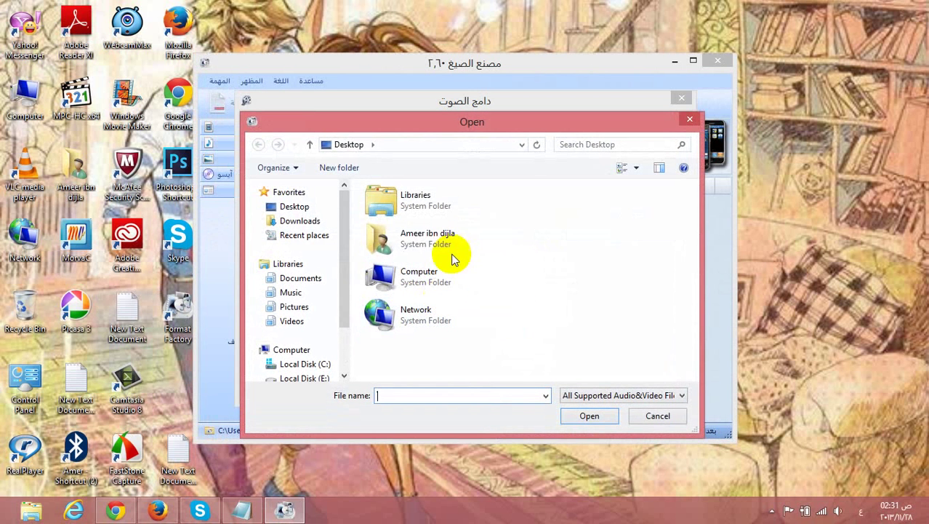
left_click(302, 222)
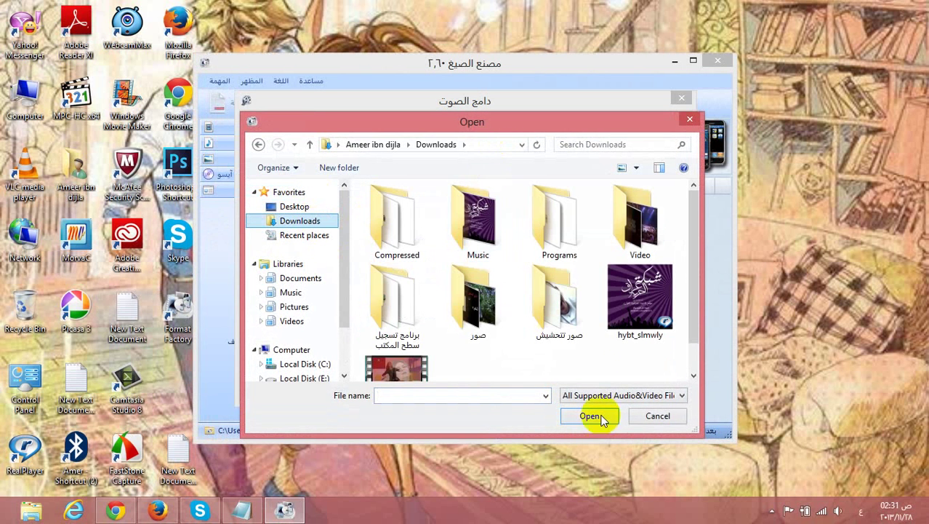
left_click(640, 313)
double_click(640, 313)
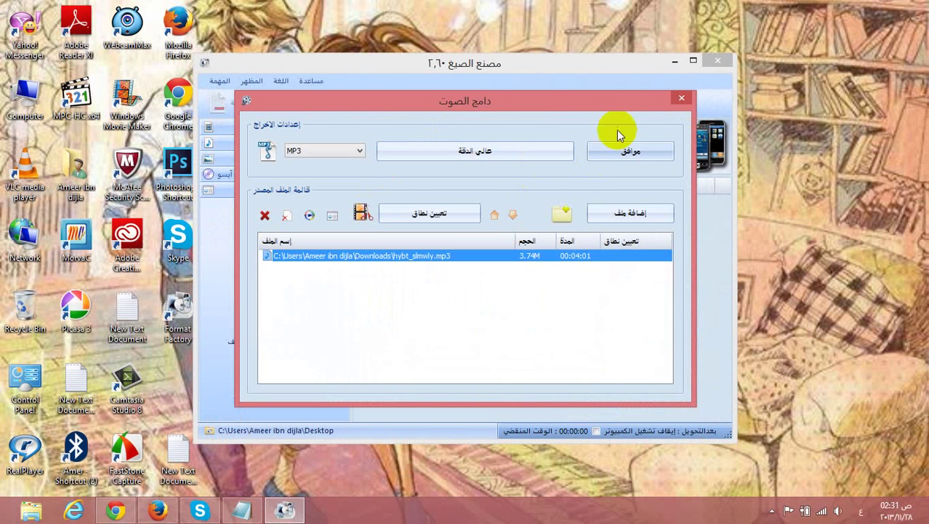
left_click(616, 151)
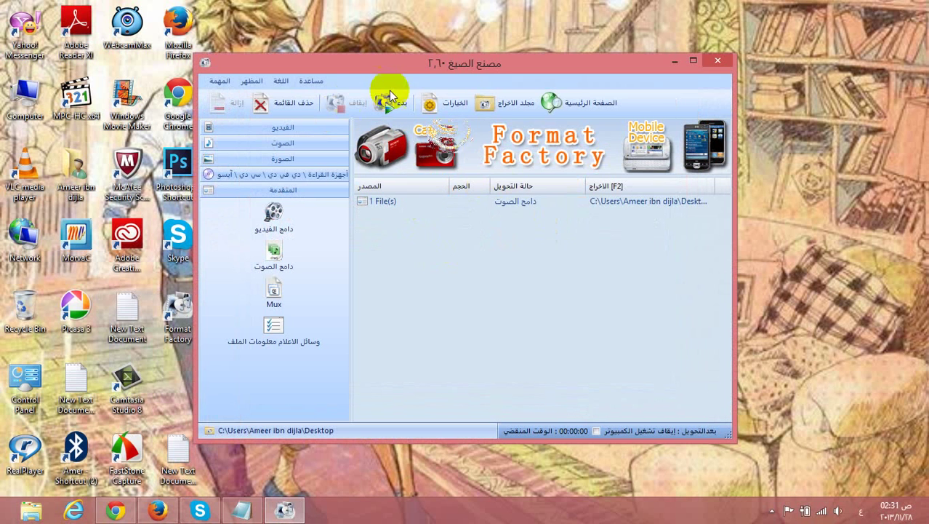
left_click(390, 102)
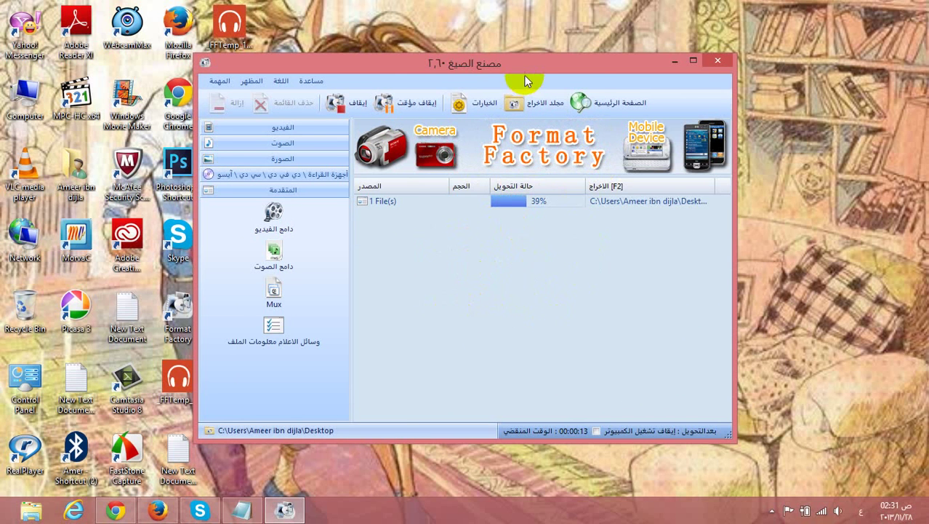
left_click_drag(535, 64, 595, 64)
left_click(172, 376)
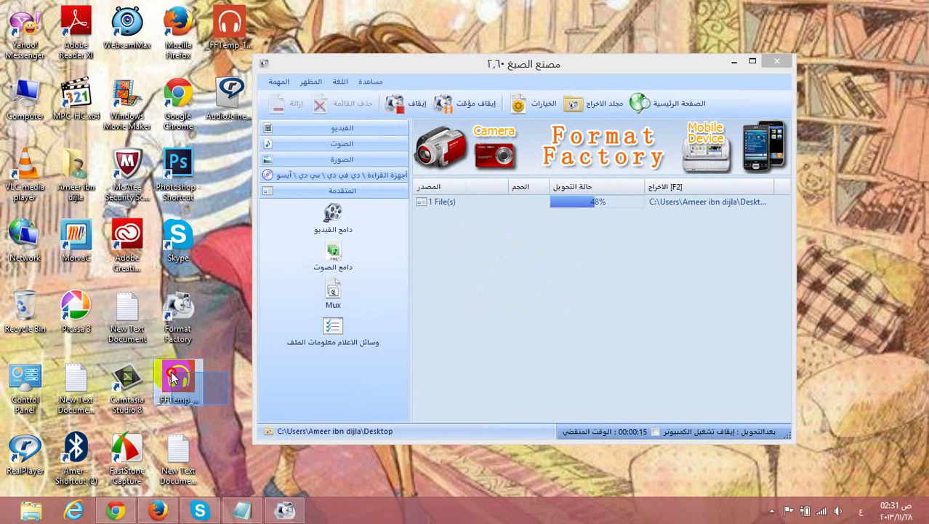
left_click(221, 377)
left_click(619, 266)
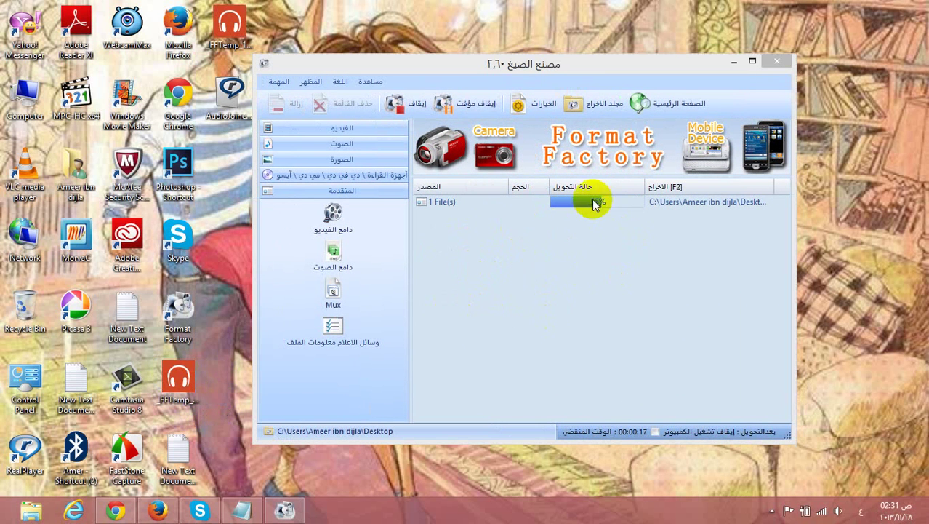
left_click(565, 63)
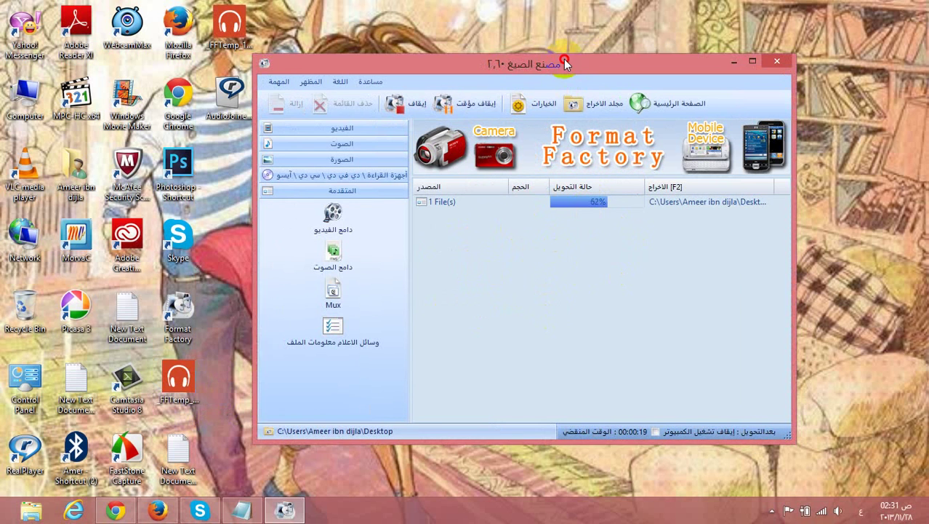
left_click_drag(565, 63, 535, 54)
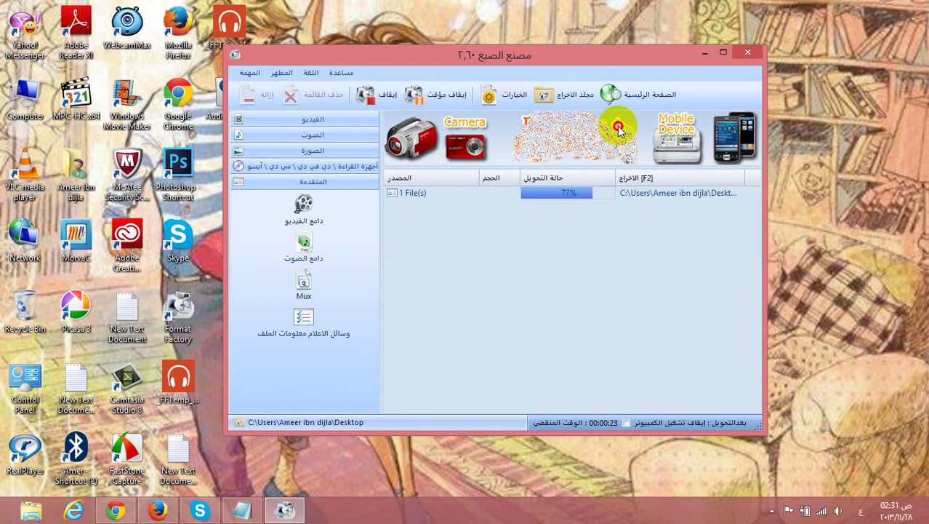
left_click(542, 138)
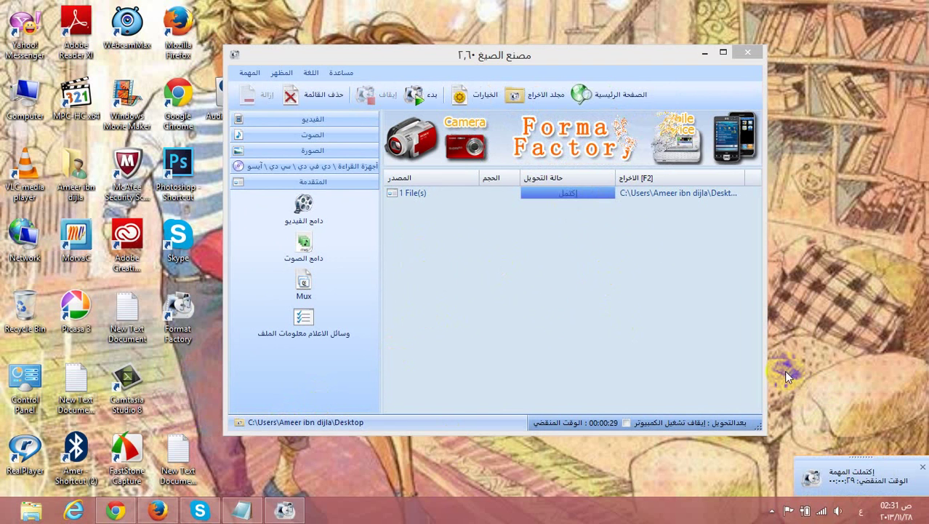
Minimize the converter, move the converted audio file to an empty area in the middle of the desktop, and refresh the desktop
left_click(704, 57)
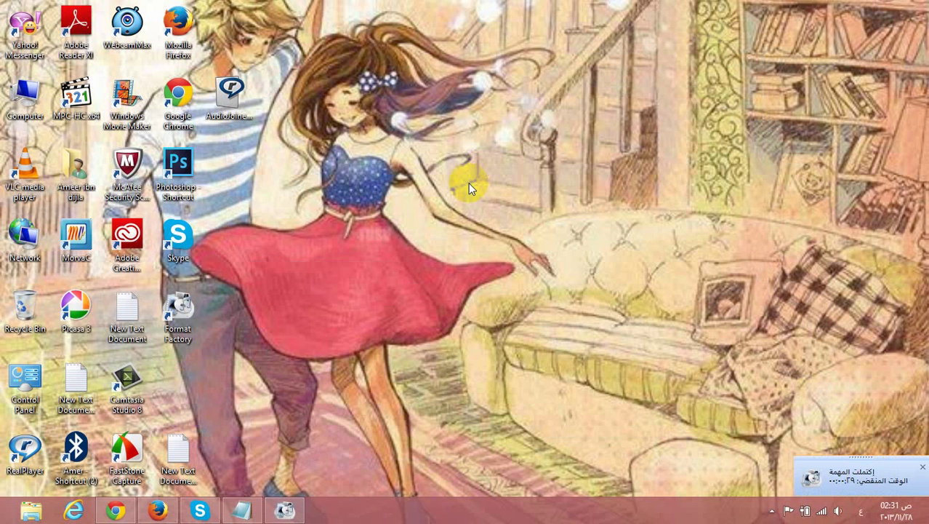
right_click(469, 183)
left_click(500, 223)
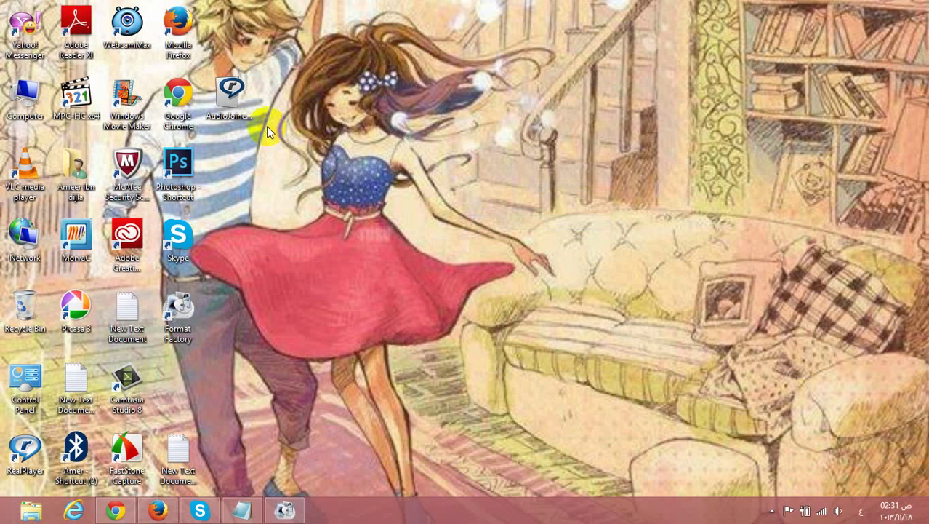
left_click_drag(262, 122, 459, 195)
left_click(280, 225)
right_click(281, 227)
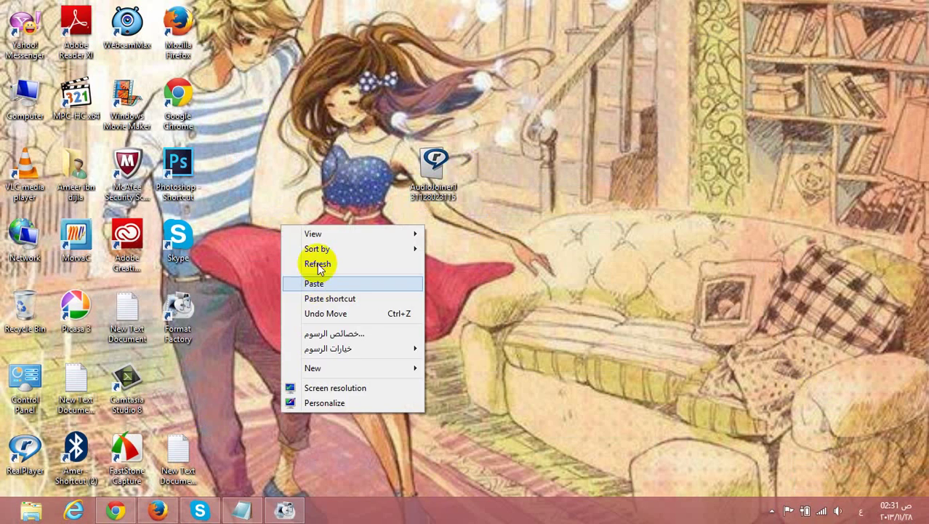
left_click(317, 263)
Add the lines "هسه نجي كيفيه دمجه مع فيديو" and "تابعو" to the Notepad note, and minimize it
left_click(245, 513)
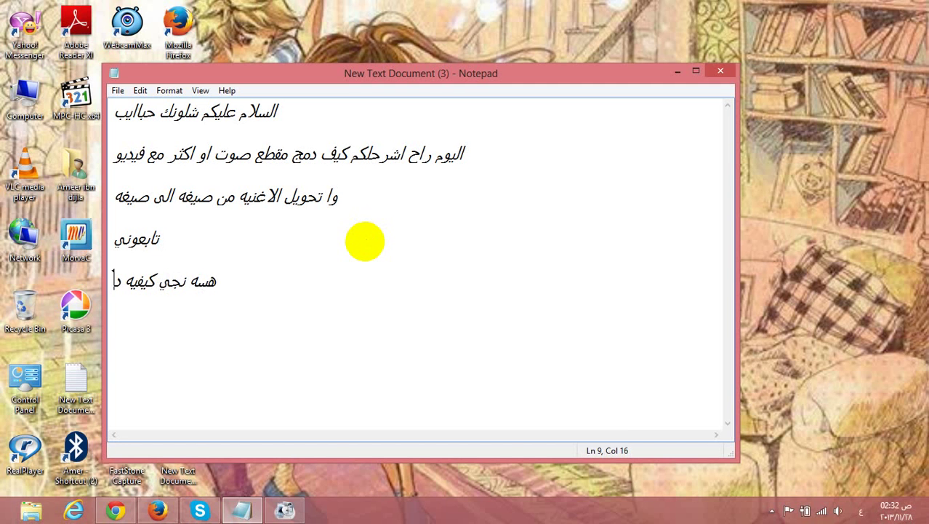
type("جه م")
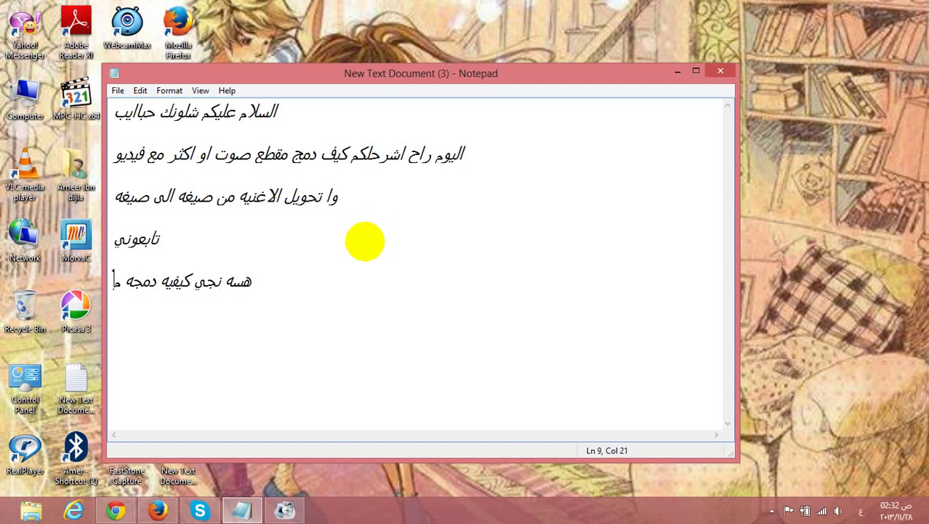
type("ع فيديو")
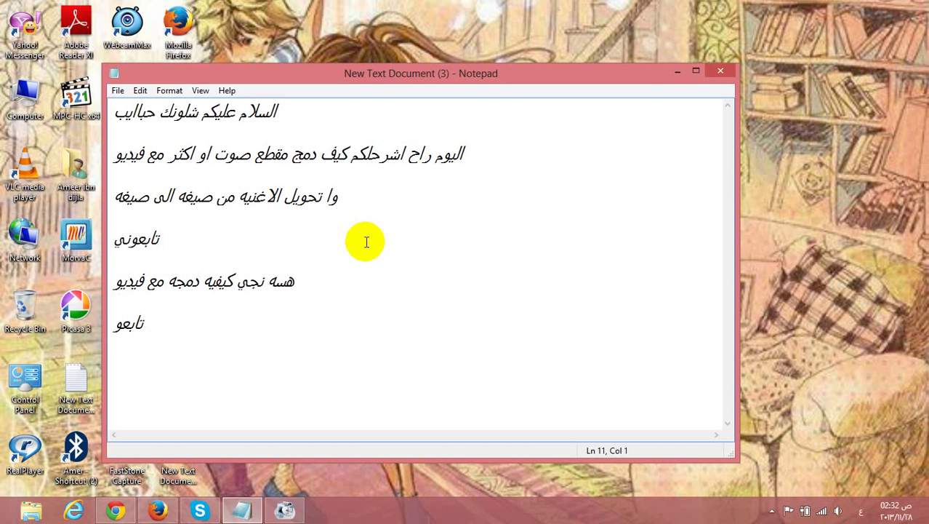
left_click(684, 70)
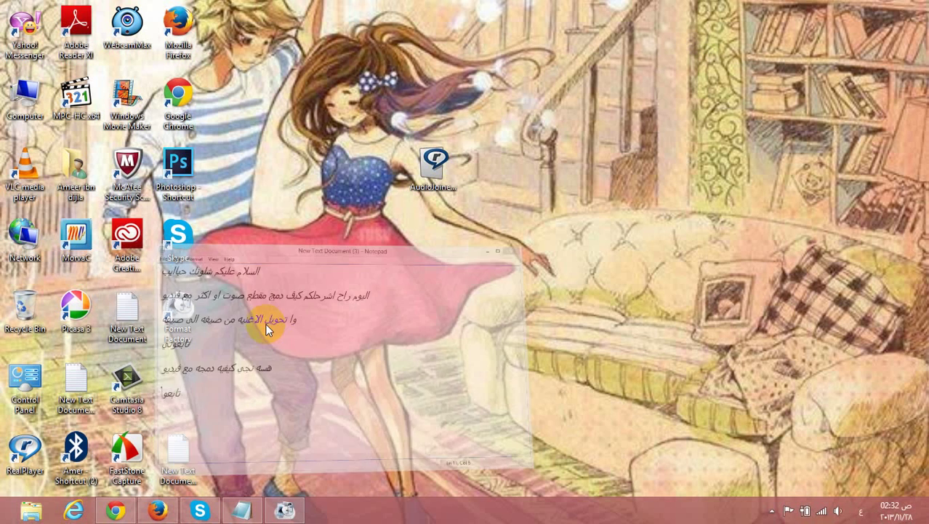
Switch to Format Factory, clear the finished task list, and add سبيل كان.mp4 from Downloads as the video stream in Mux
left_click(286, 511)
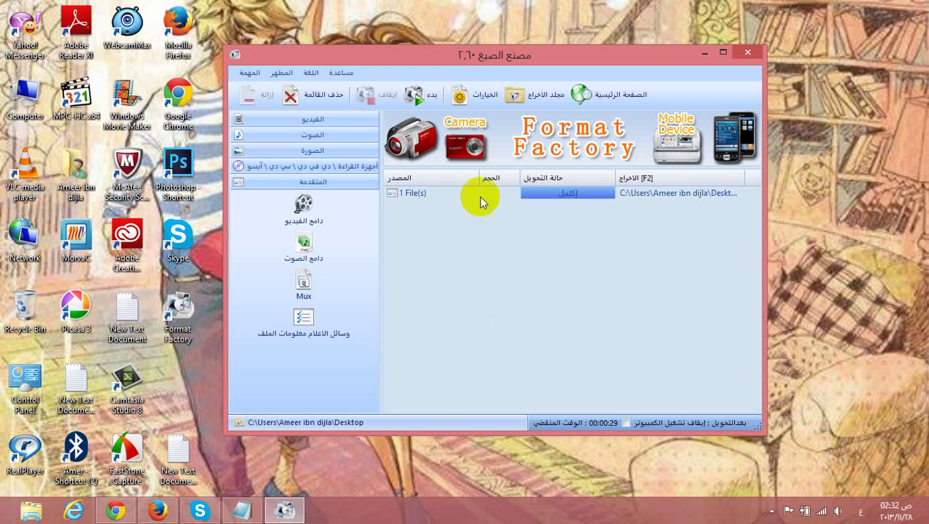
left_click(322, 98)
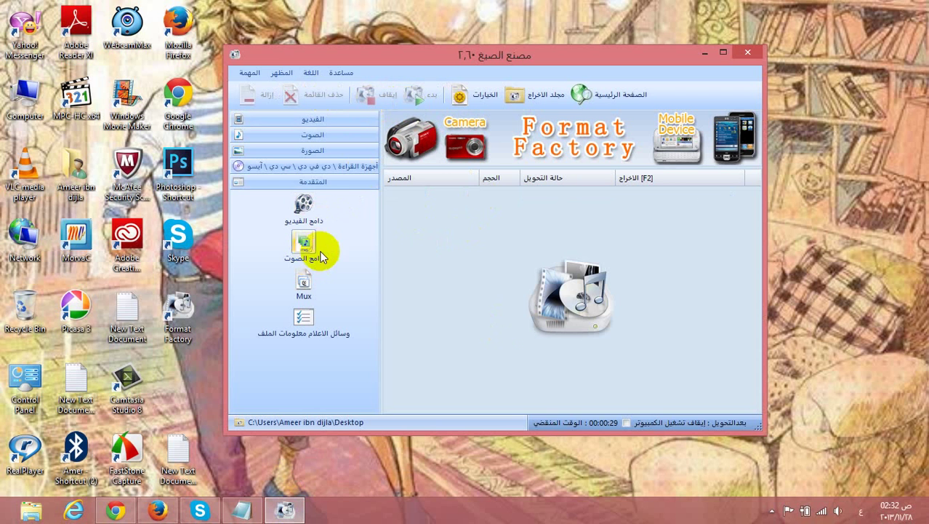
left_click(304, 283)
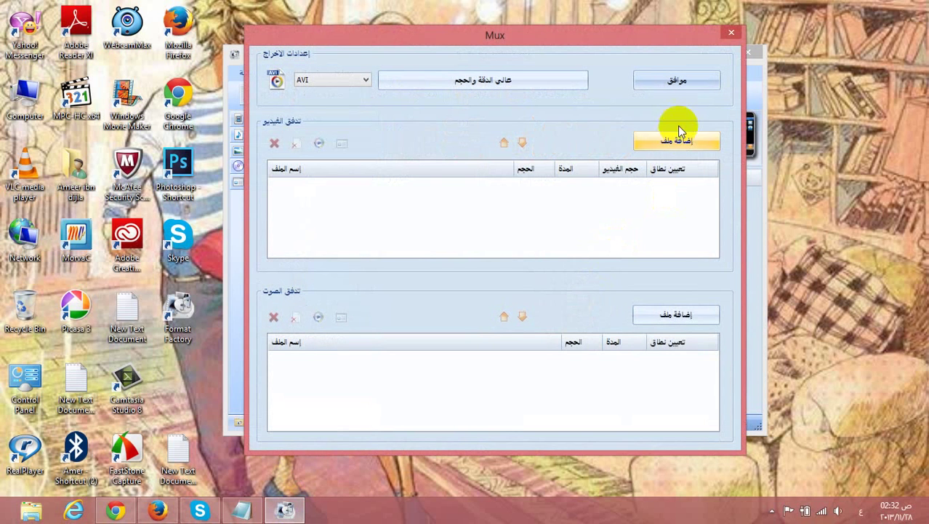
left_click(680, 143)
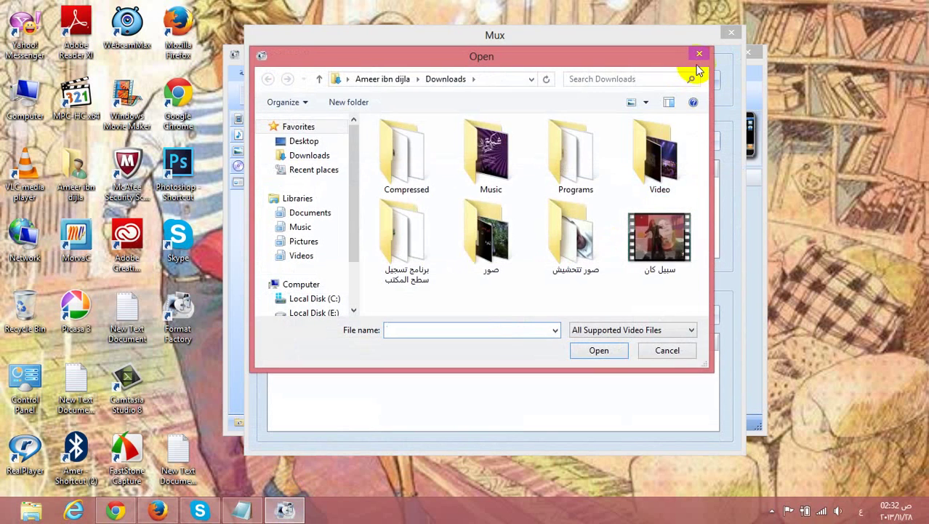
left_click(697, 56)
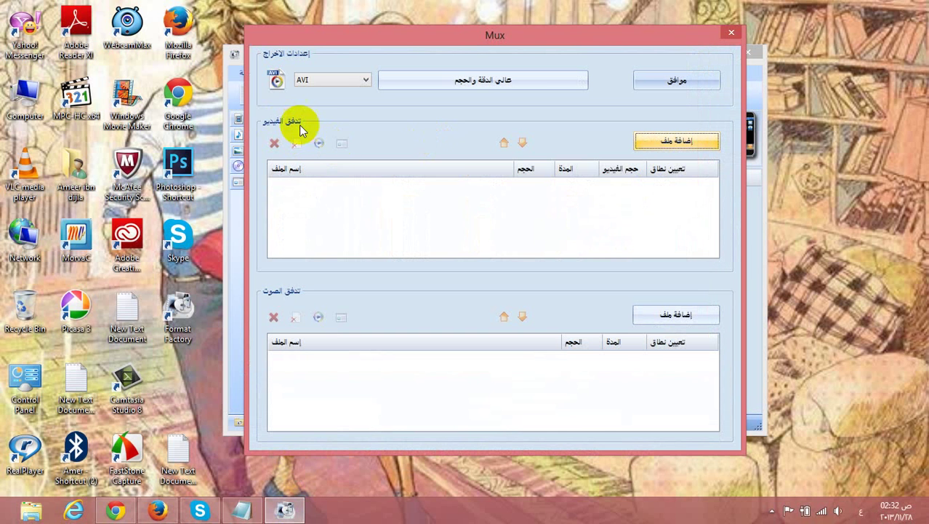
left_click(655, 143)
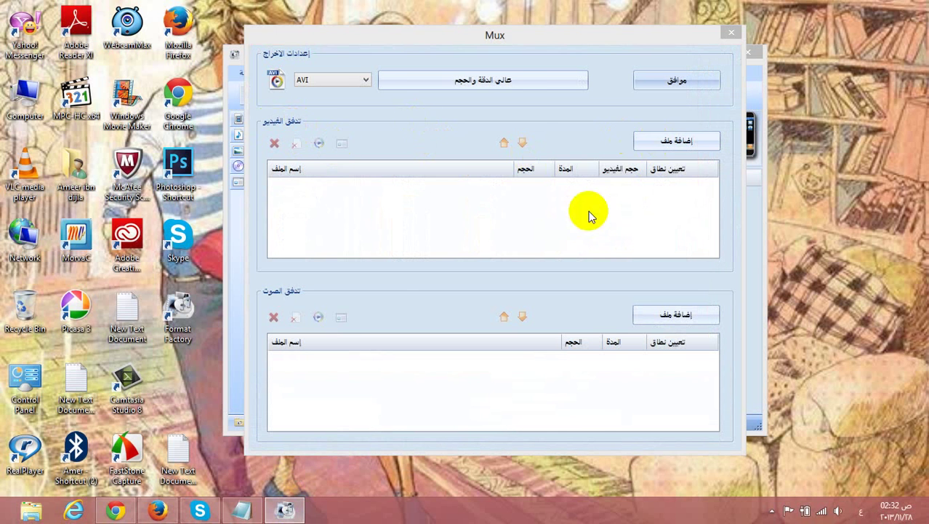
double_click(656, 240)
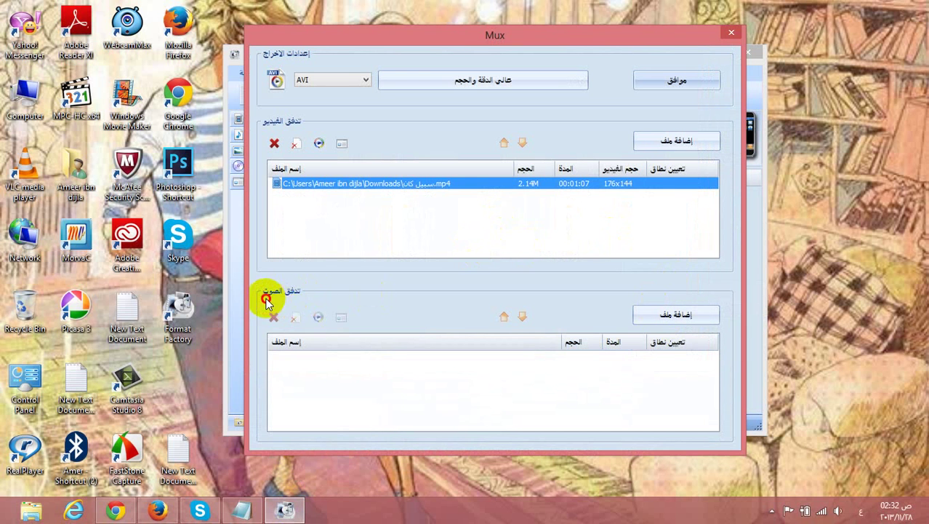
left_click(674, 315)
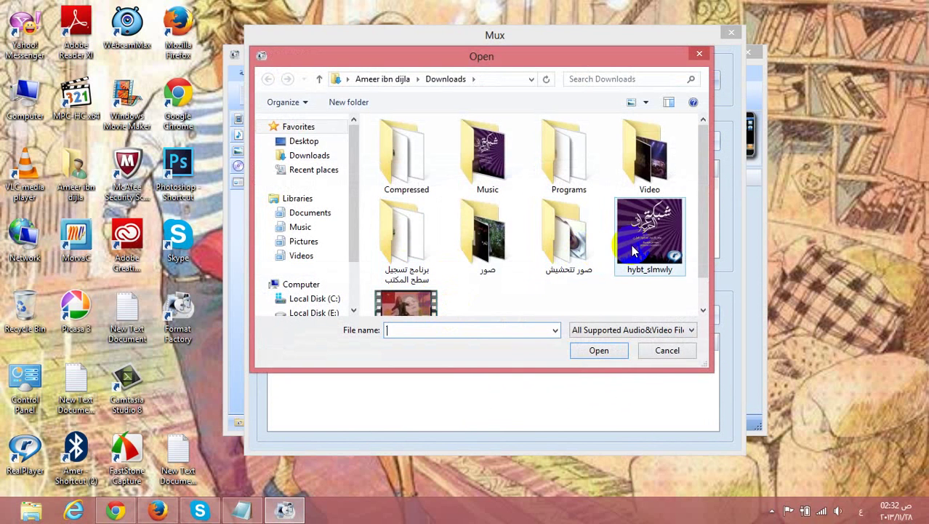
double_click(649, 232)
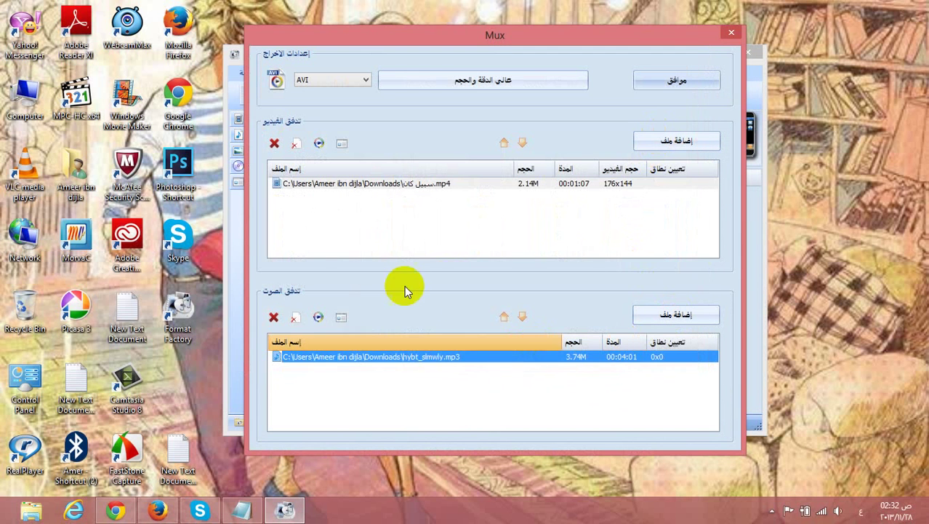
left_click(271, 320)
Add AudioJoiner131128023115.mp3 from the Desktop as the Mux audio stream, keep AVI output, and start the conversion
left_click(680, 317)
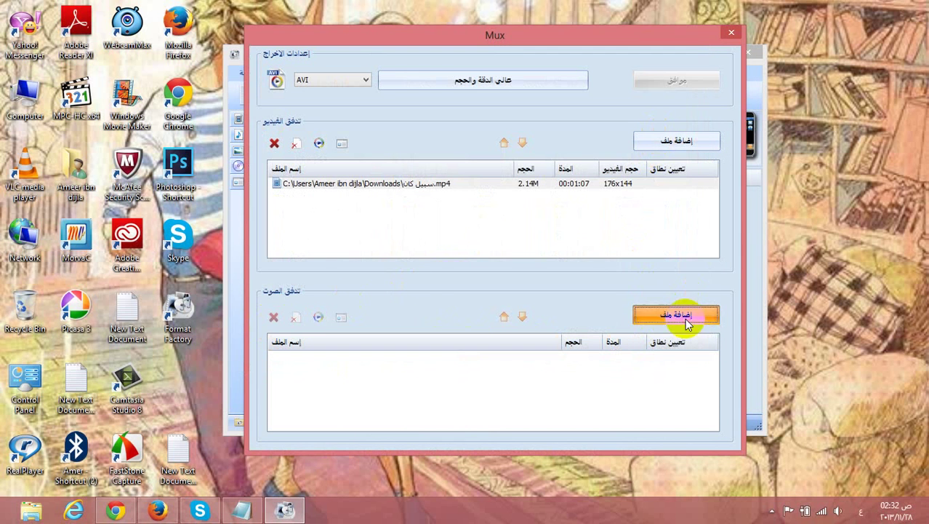
left_click(303, 140)
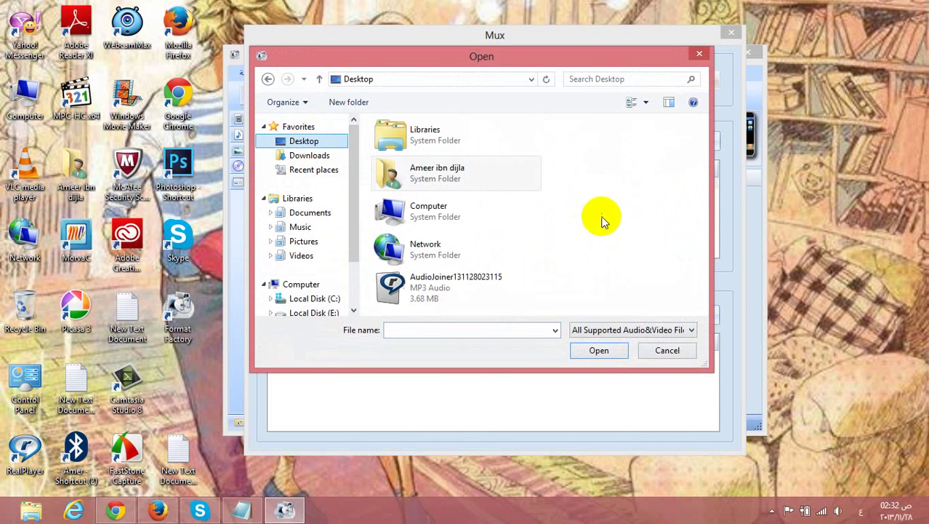
double_click(418, 286)
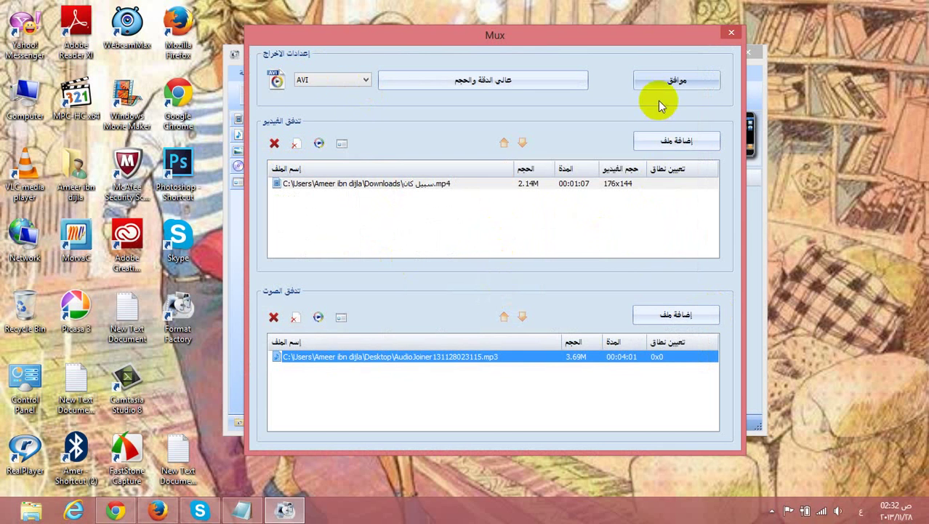
left_click(673, 82)
mouse_move(618, 57)
left_mouse_down()
mouse_move(670, 64)
mouse_move(619, 64)
left_mouse_up()
left_click(448, 98)
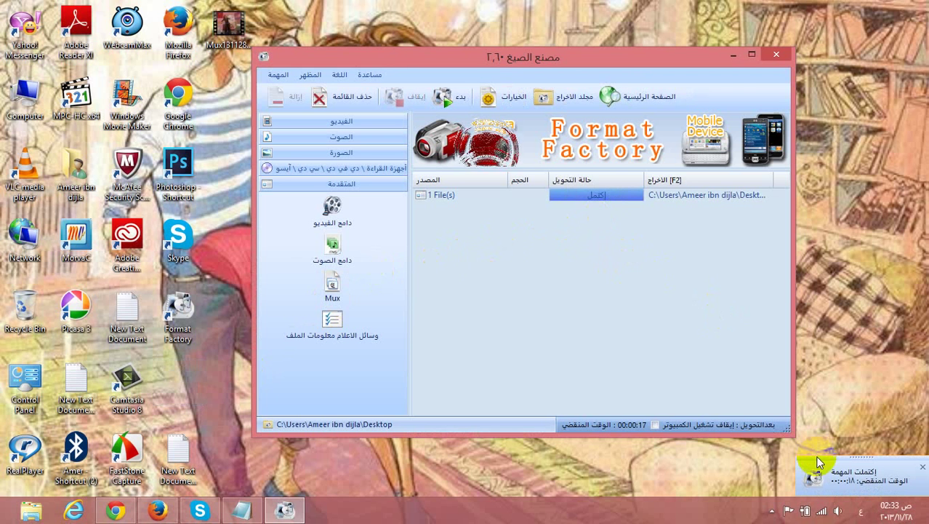
Minimize the converter and move the merged video file below the converted audio file on the desktop
left_click(733, 58)
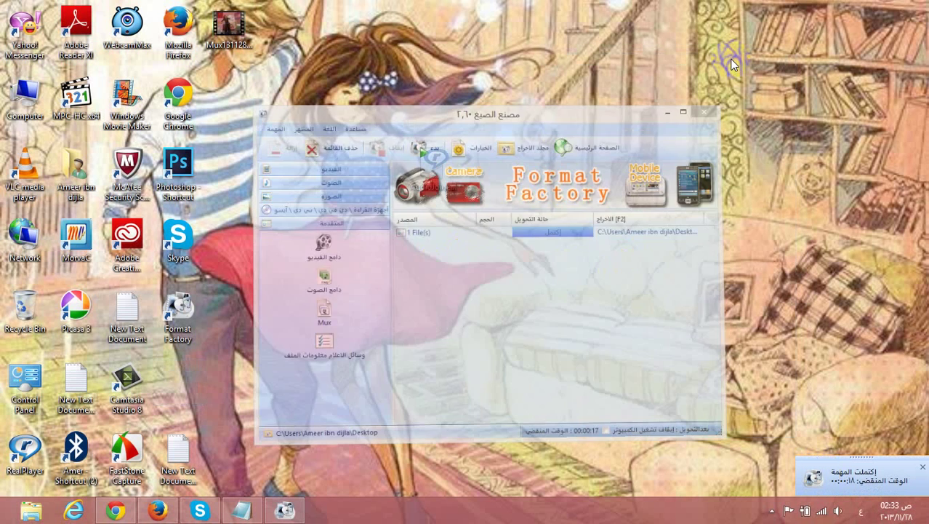
left_click_drag(229, 29, 445, 273)
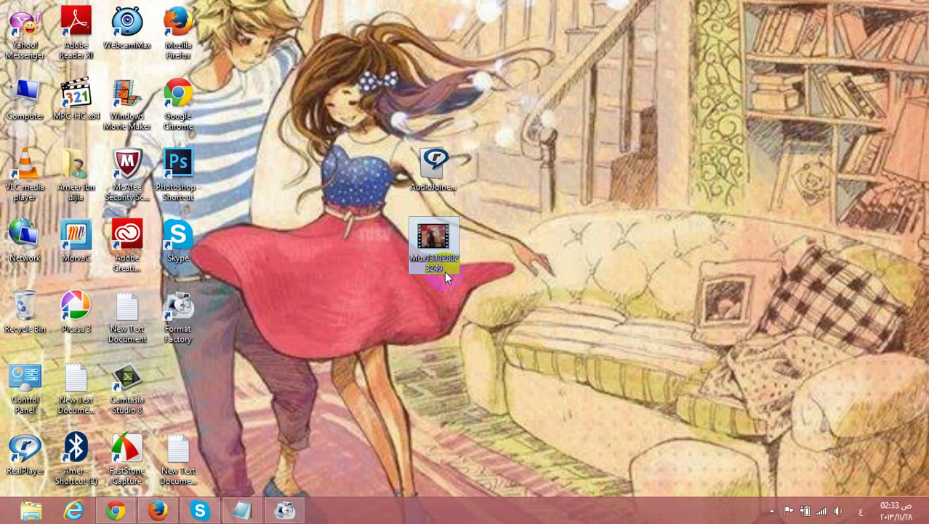
Play the merged video from the desktop, skip ahead to 0:28, and return to the desktop and refresh it
double_click(433, 241)
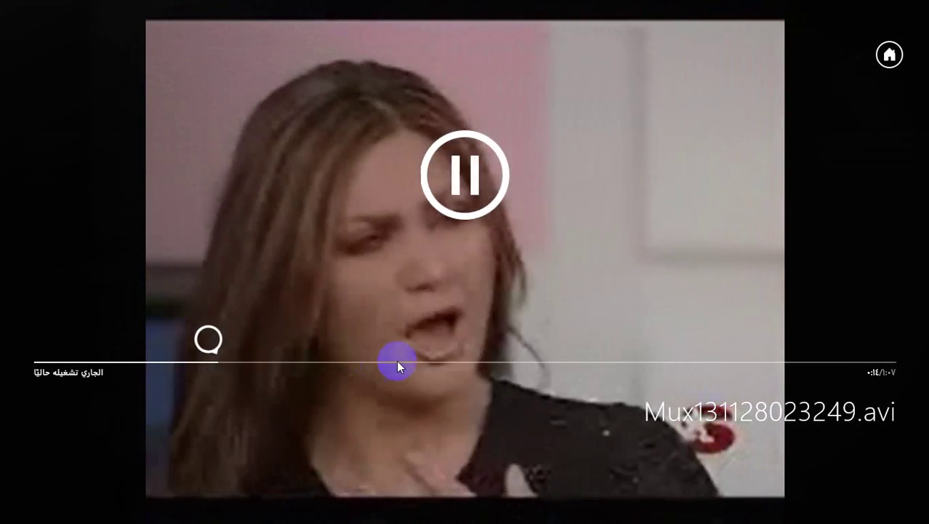
left_click(398, 362)
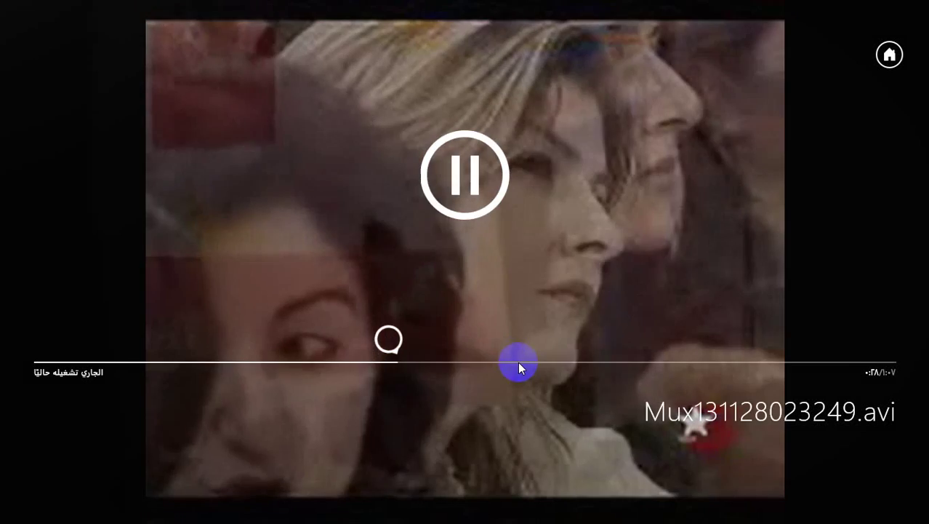
key("super")
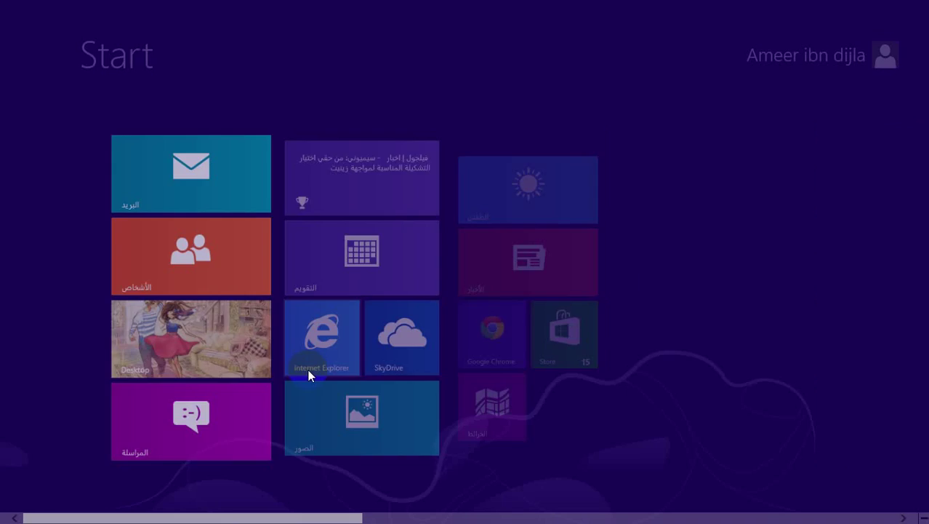
left_click(217, 352)
right_click(534, 156)
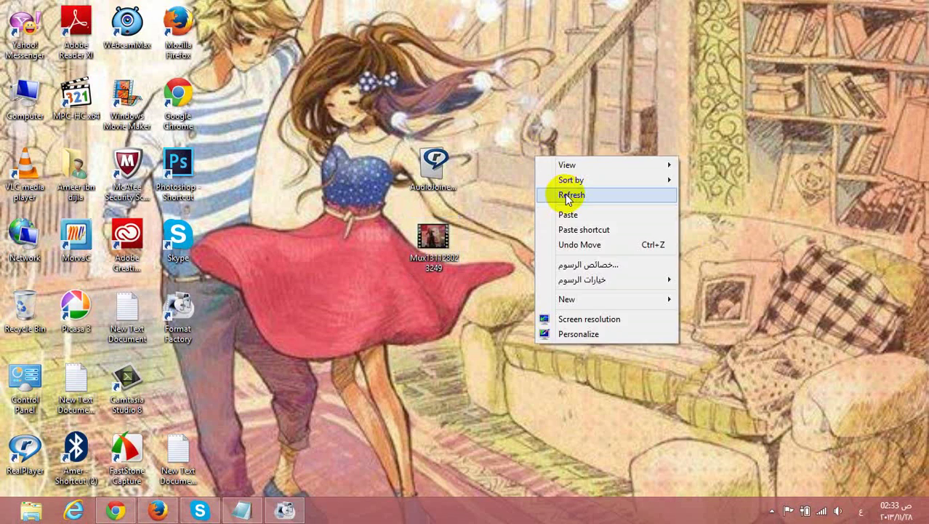
left_click(560, 190)
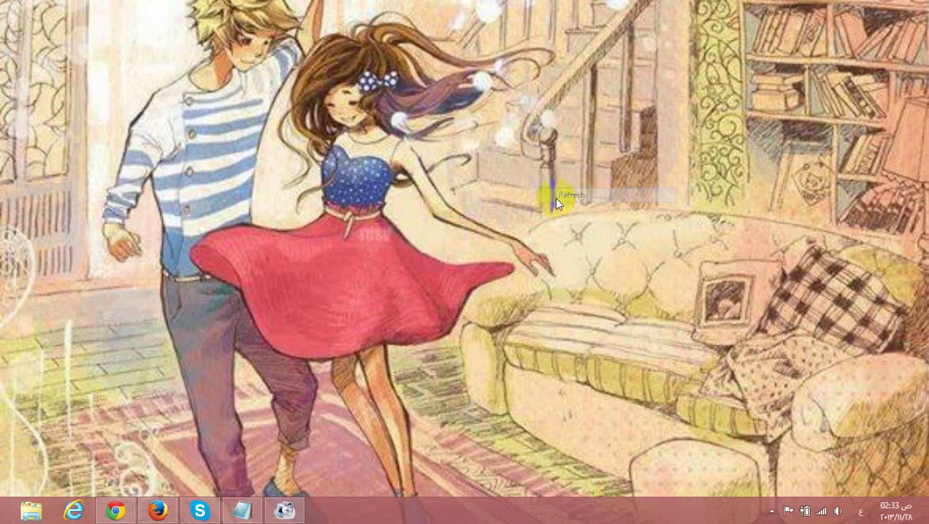
Add the line "هسه نجي كيفيه تحويل من صيغه ال صيغه تاابعو" to the Notepad note
left_click(241, 511)
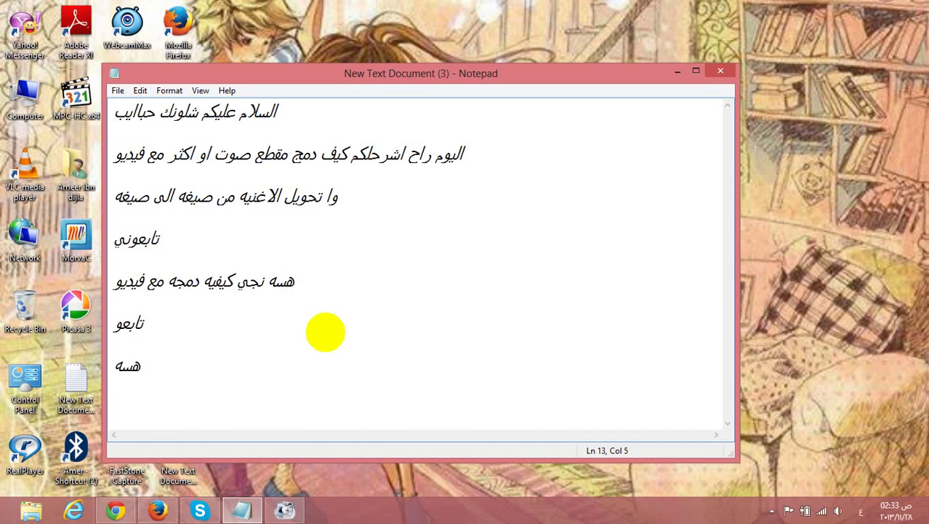
type("جي ك")
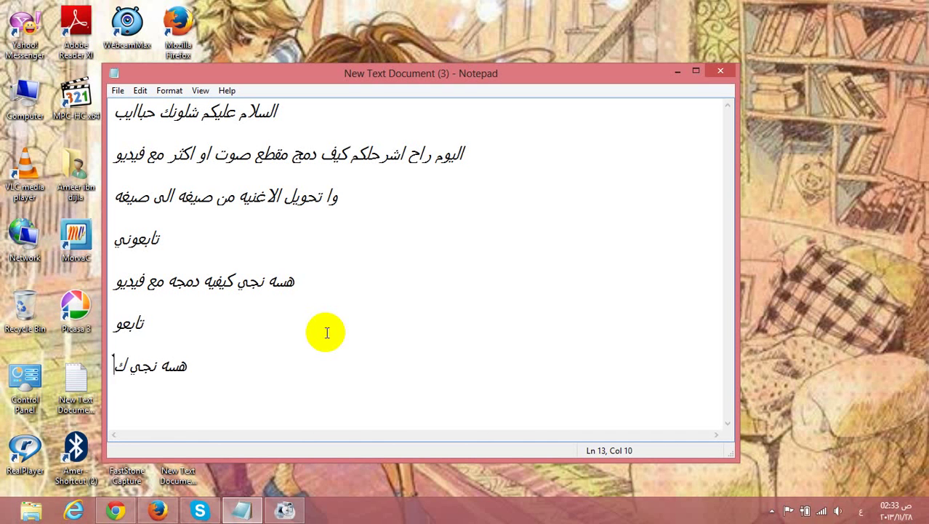
type("يفيه تح")
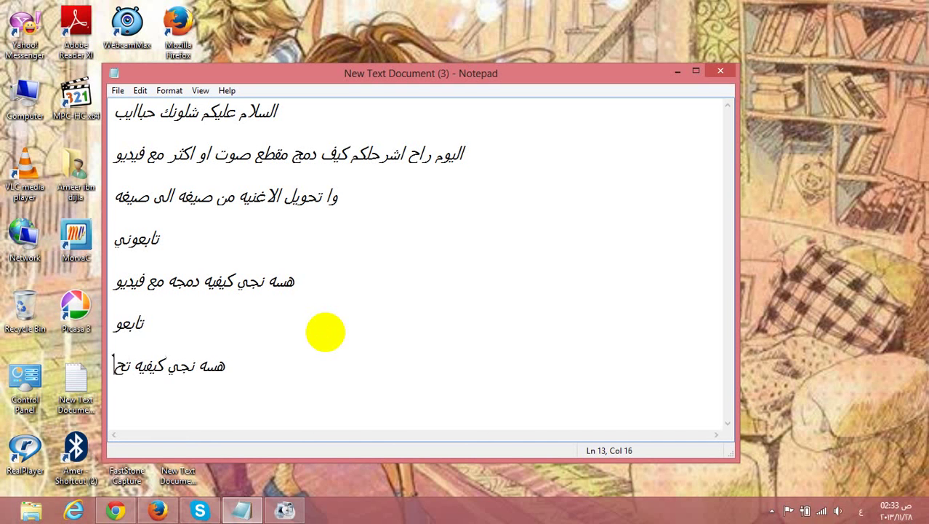
type("ويل من ")
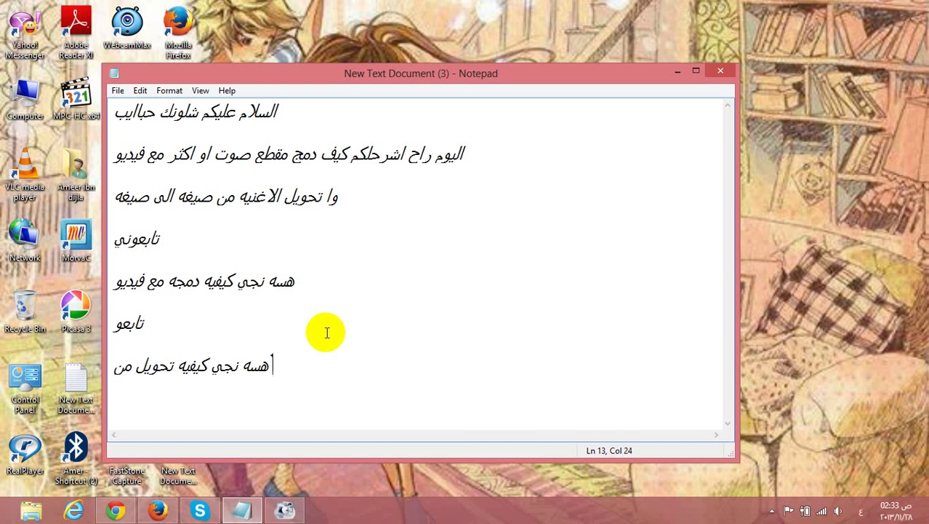
type("صيغه ا")
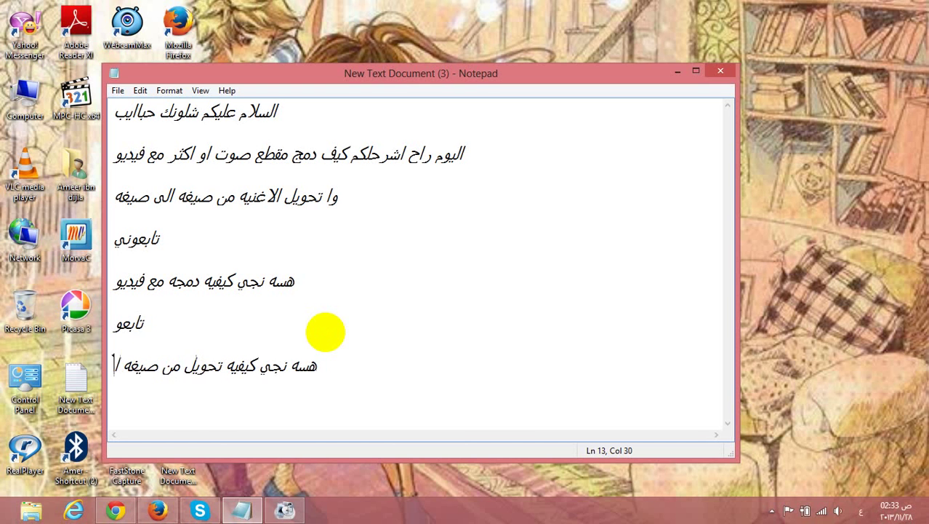
type("ل صي")
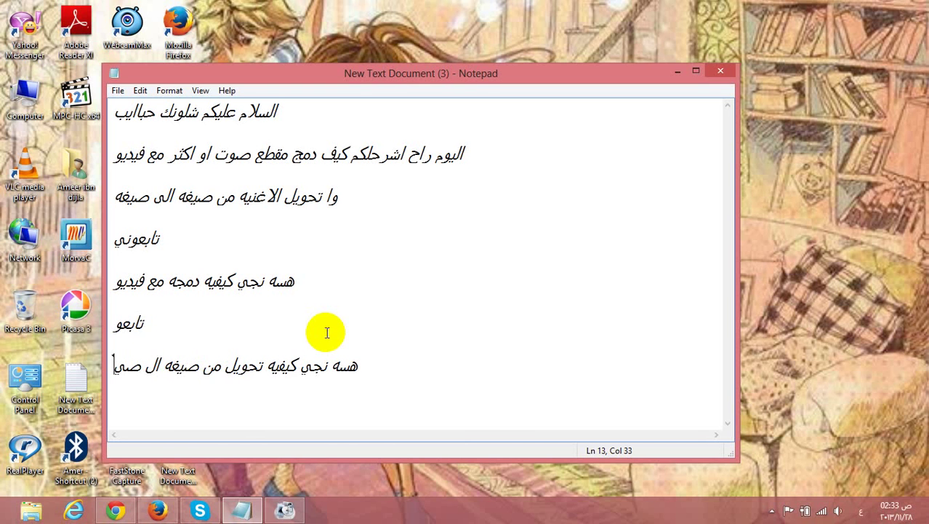
type("غه ا")
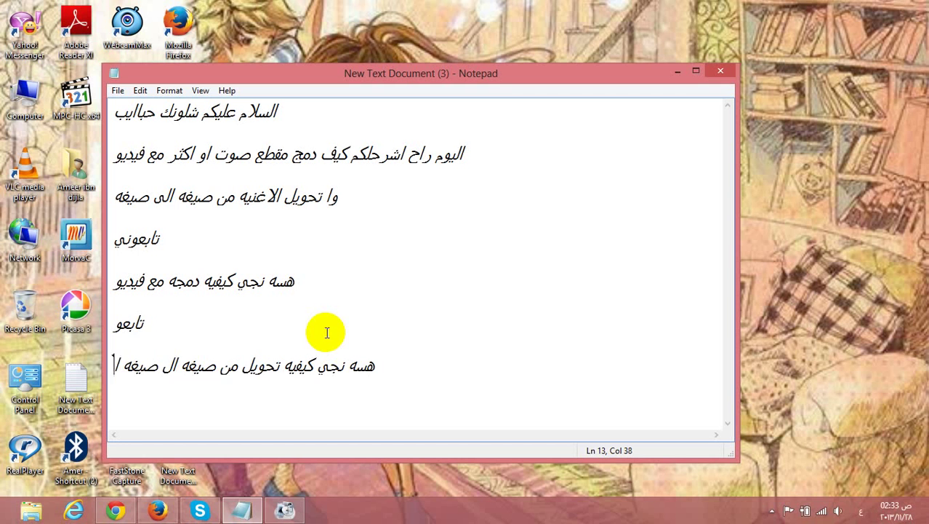
key("BackSpace")
type("تاابعو")
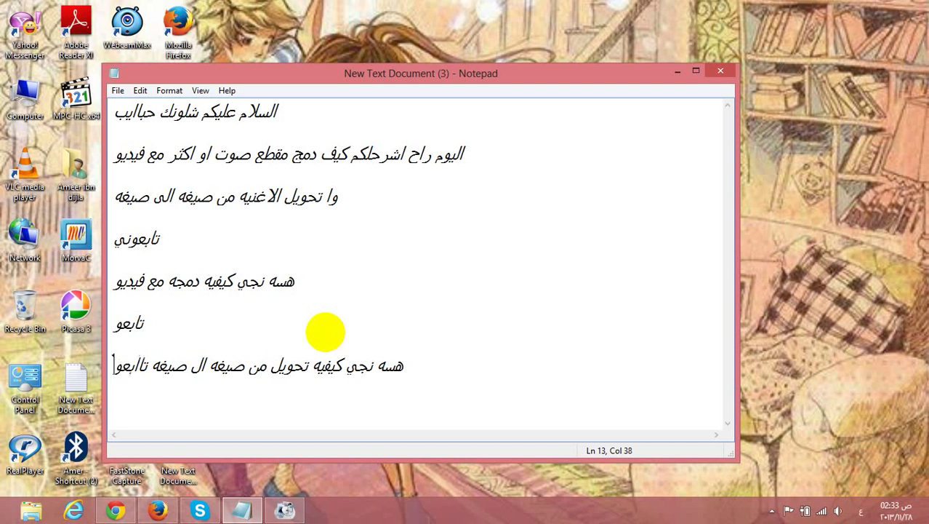
Add "كلش سهله بس اكو مي يعرفون" as a separate line in the note, and minimize it
type(" كلش س")
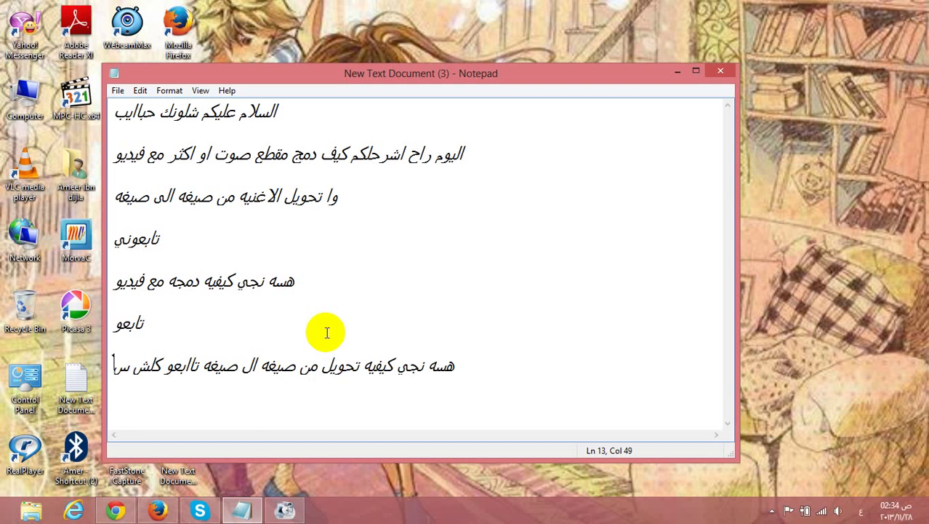
key("BackSpace")
key("BackSpace")
key("BackSpace")
key("BackSpace")
key("BackSpace")
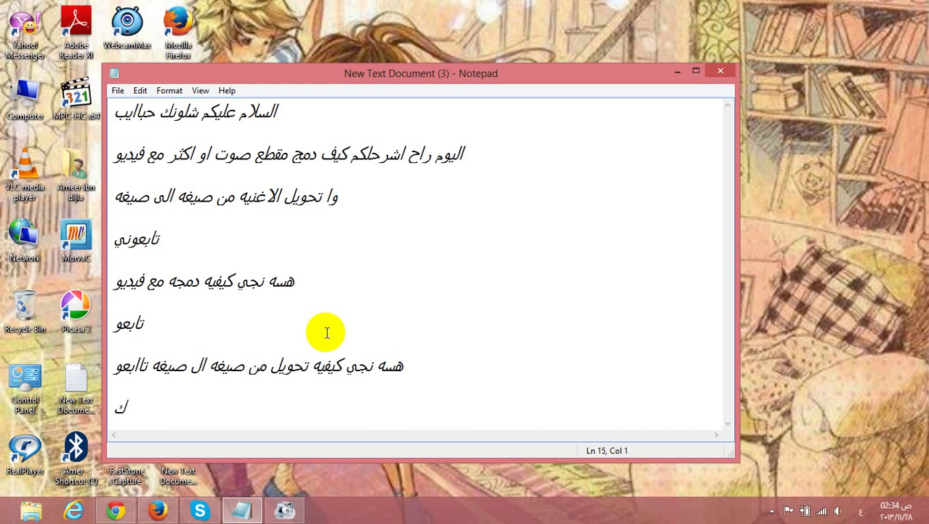
type("سهل")
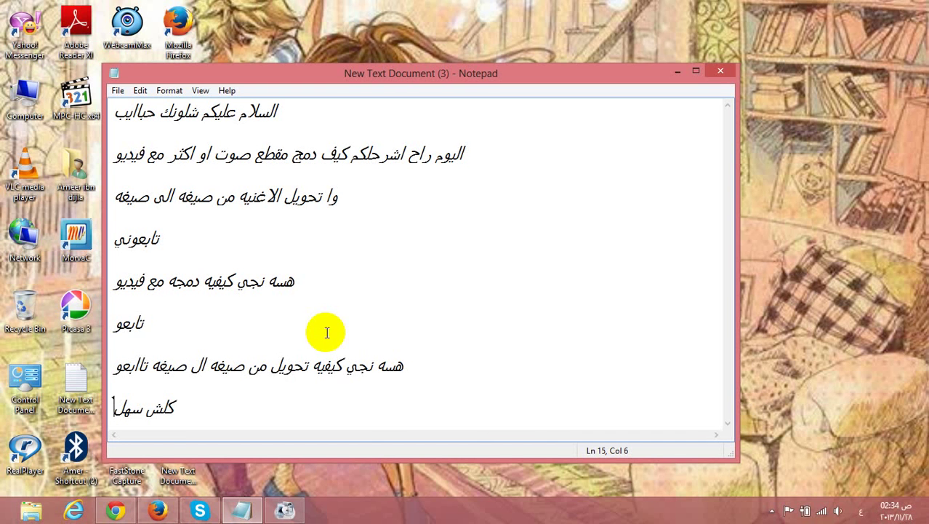
type("ه بس اكو")
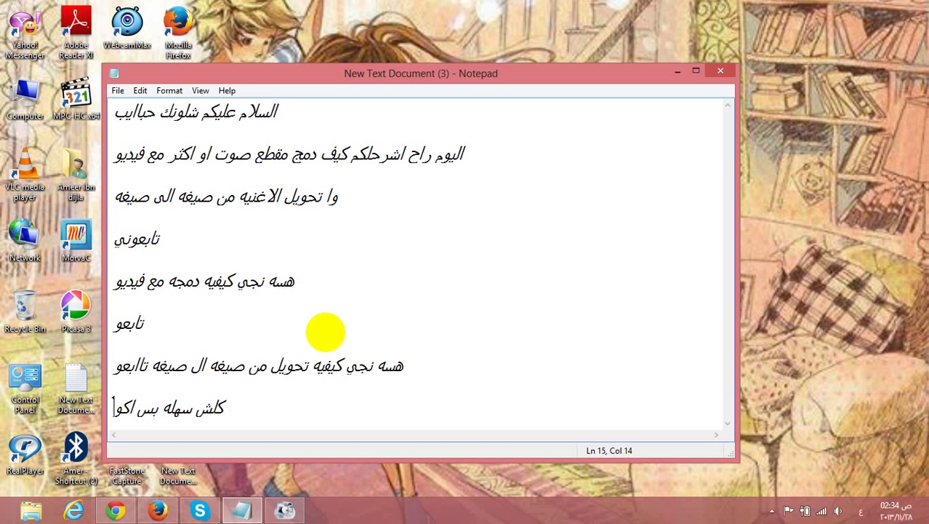
type(" مي يعرفون")
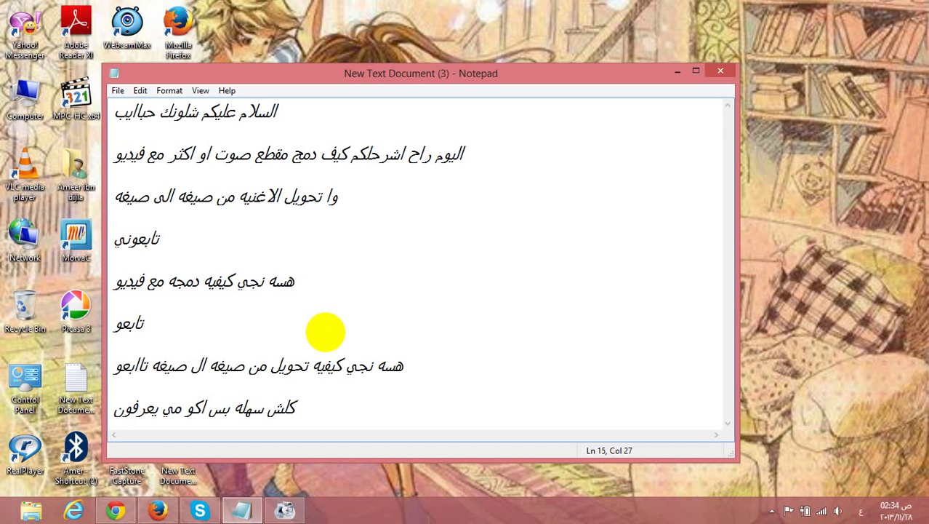
key("Return")
left_click(678, 70)
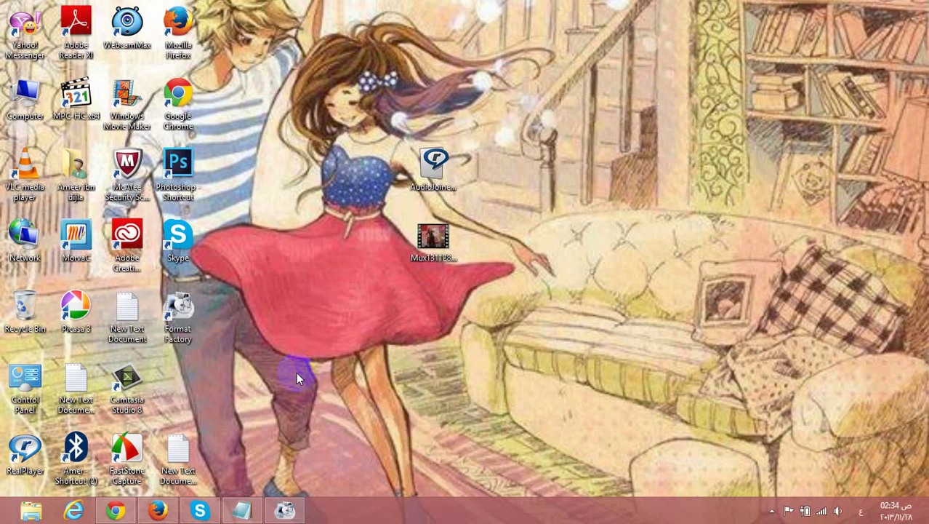
Restore Format Factory and examine the full list of output formats in its audio (الصوت) category
left_click(284, 511)
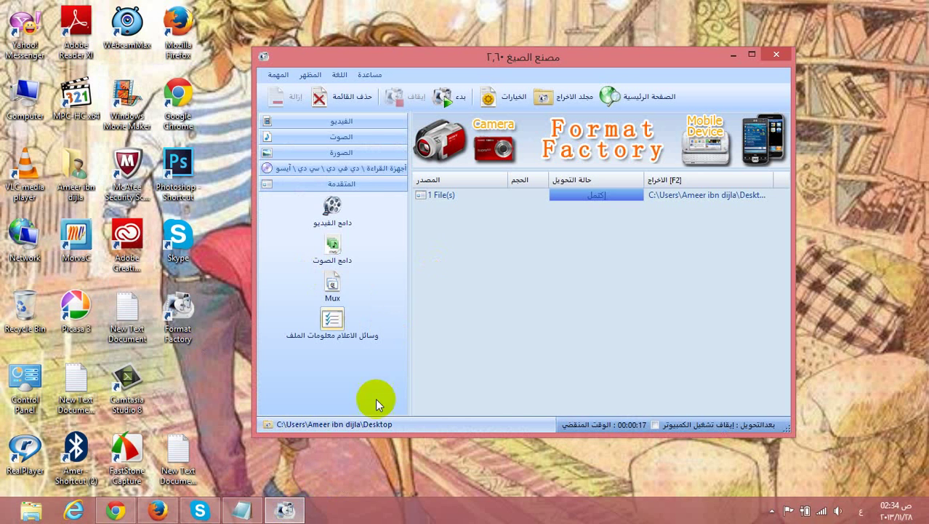
left_click(346, 137)
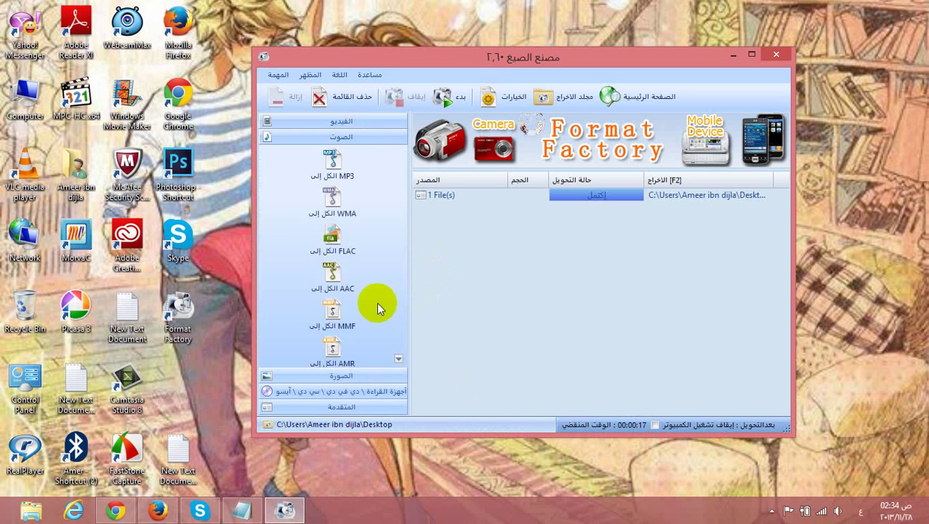
left_click(398, 359)
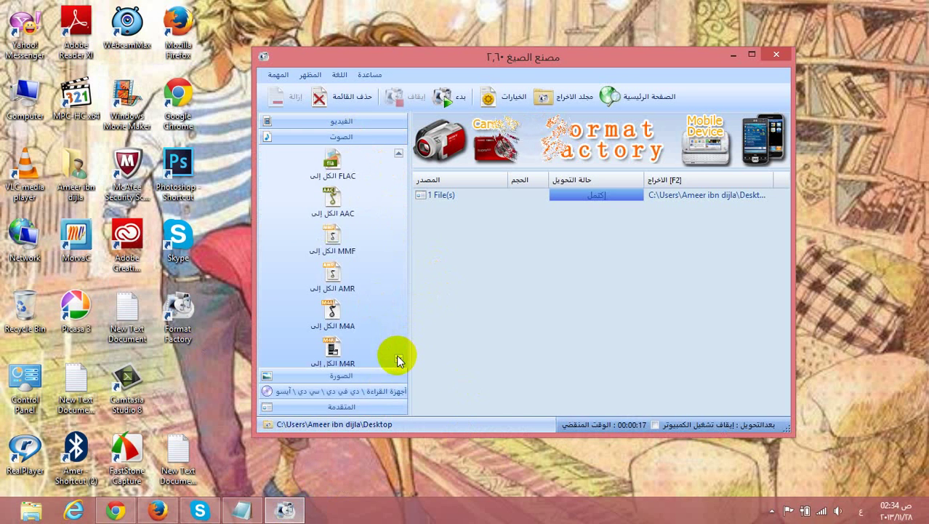
left_click(399, 359)
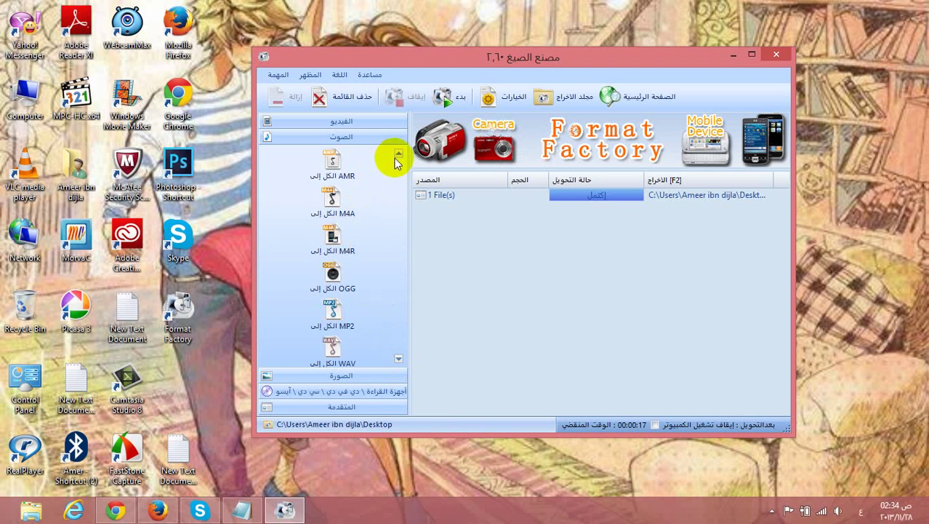
left_click(398, 156)
left_click(398, 155)
left_click(398, 155)
left_click(398, 156)
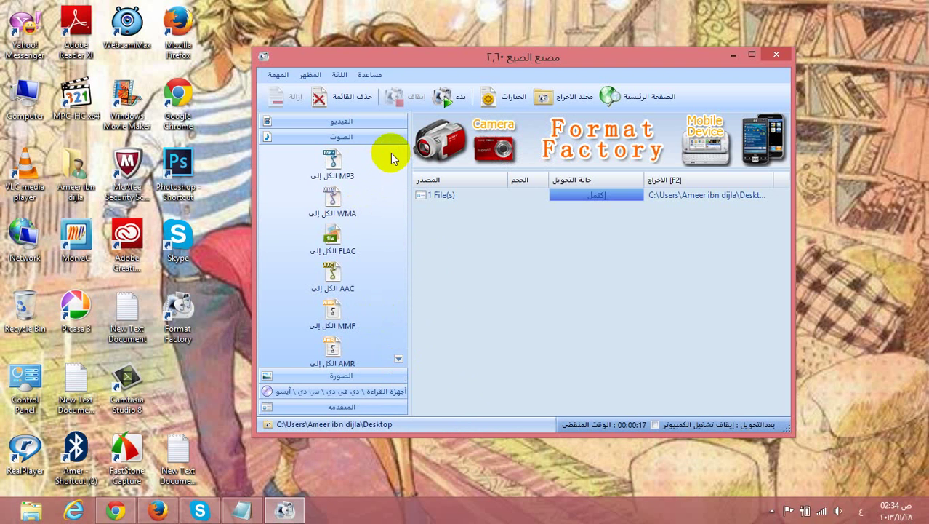
left_click(387, 162)
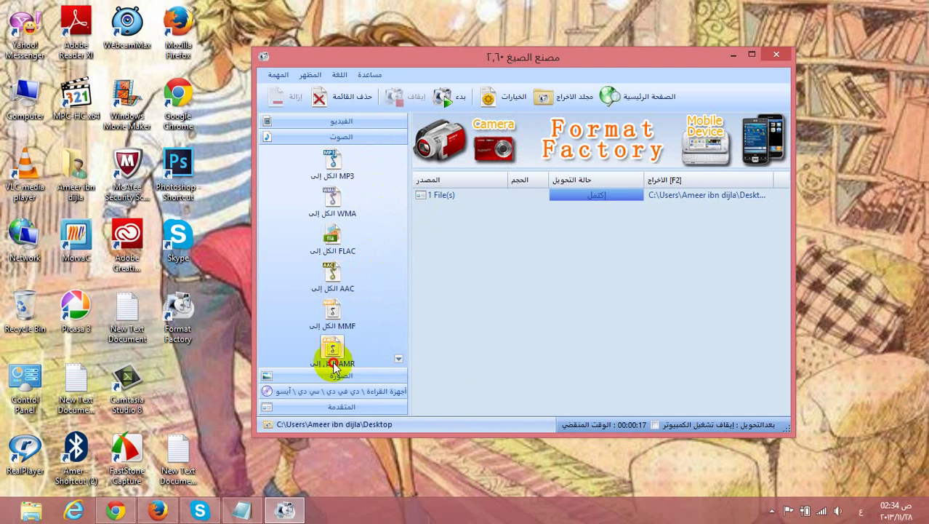
Add the line "هذني الصيغ الي تريد تختارهن" to the Notepad note, and minimize the note
left_click(242, 511)
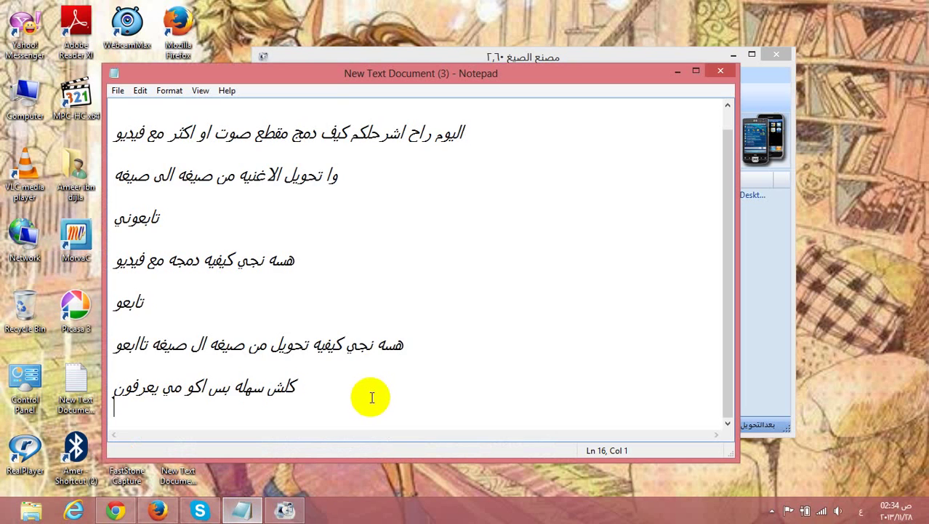
key("Return")
key("Return")
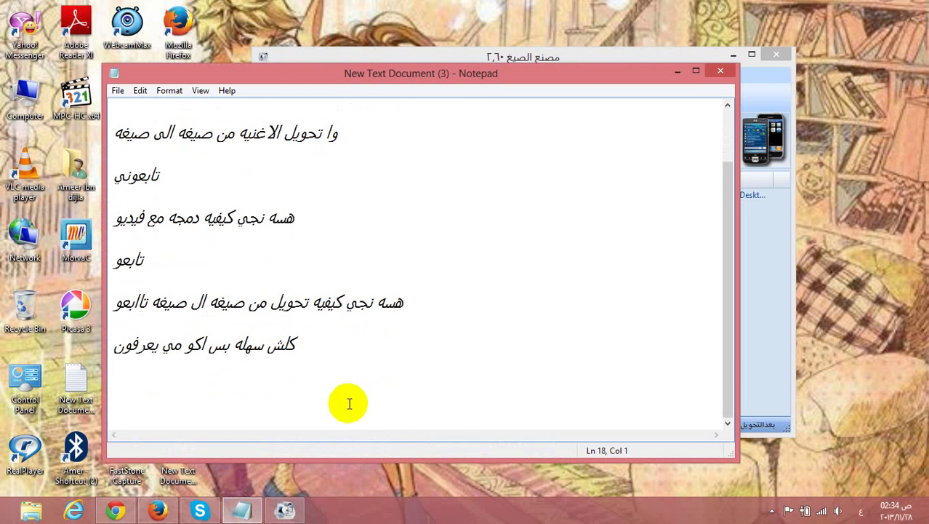
type("هذني الصيغالي")
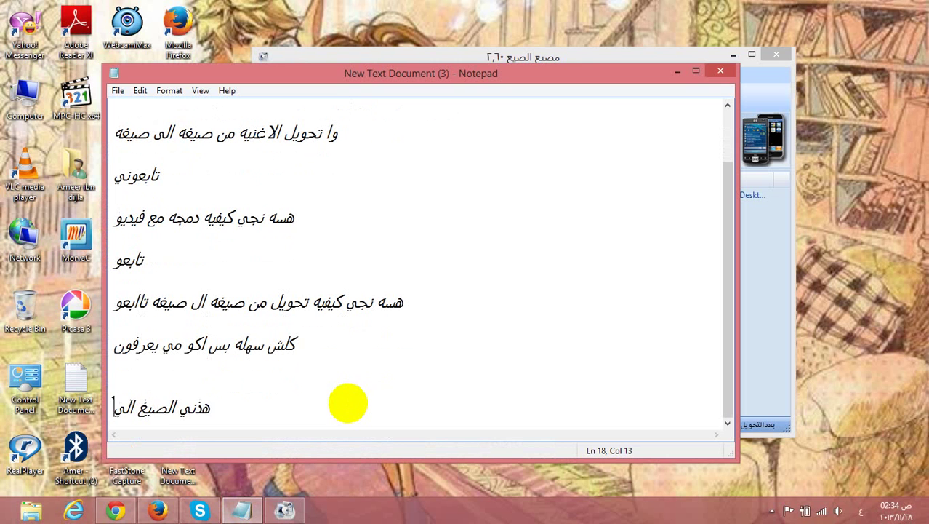
type(" تريد")
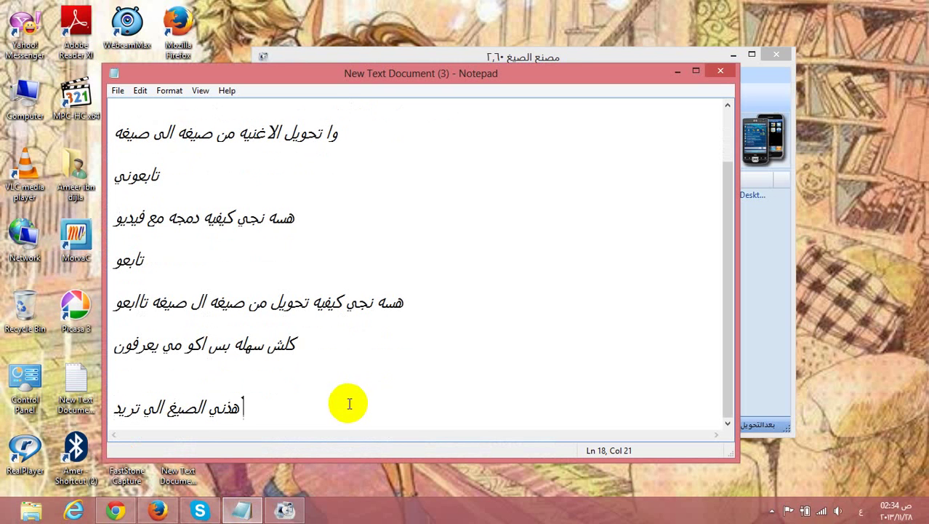
type(" تحت")
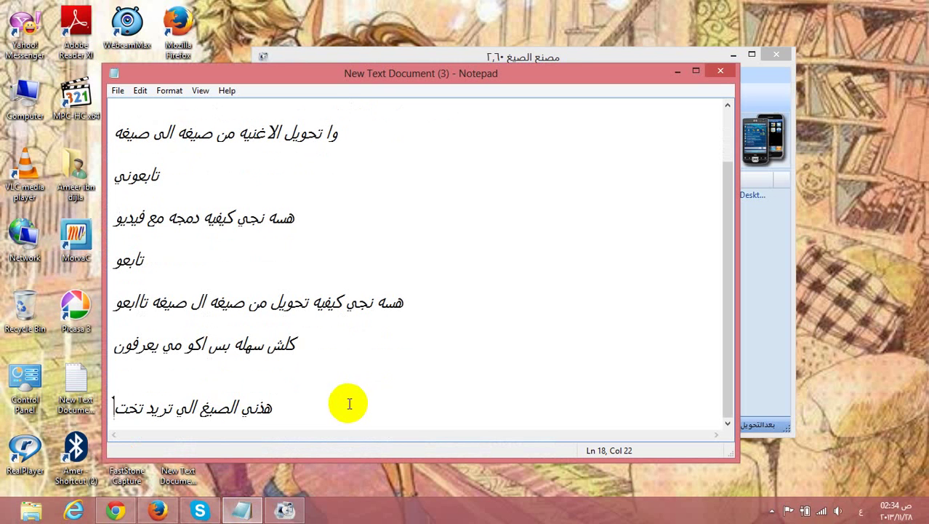
type("ارهن")
key("Return")
key("Return")
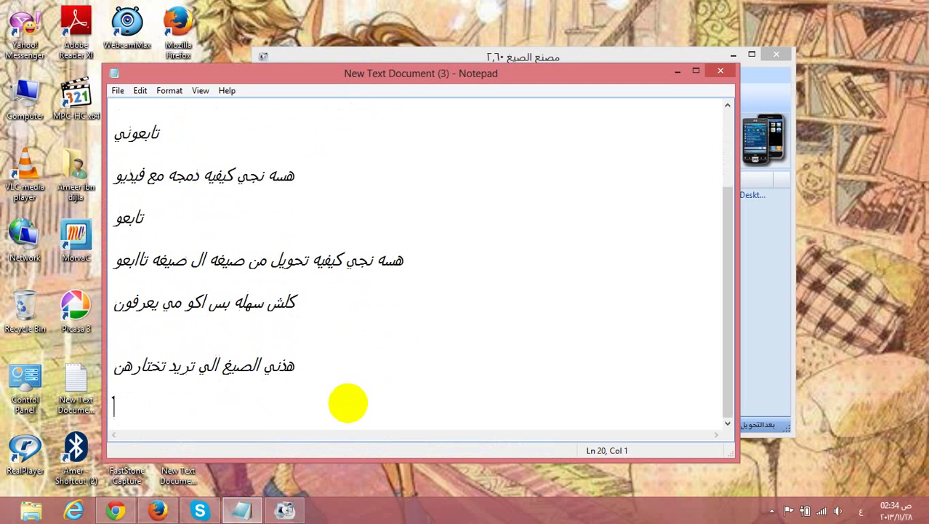
left_click(678, 71)
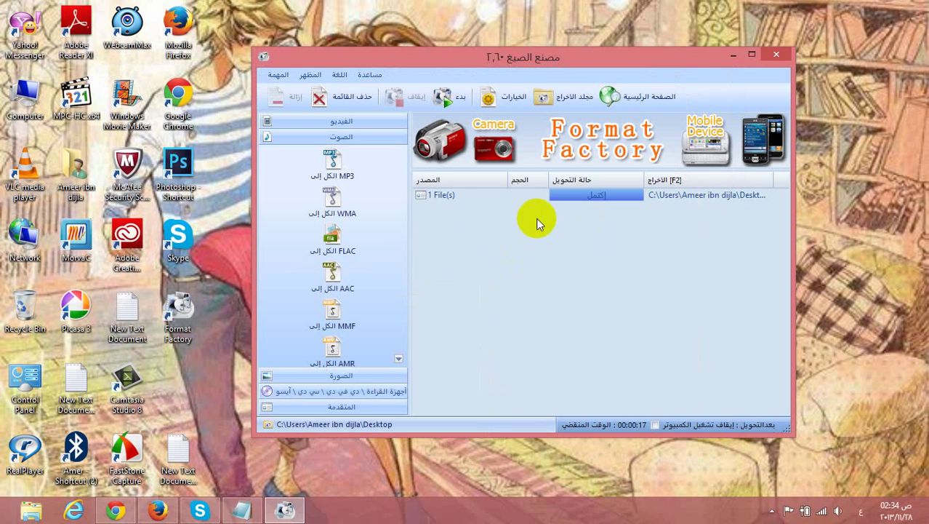
Set up an MP3 conversion of hybt_slmwly from the Downloads folder and start converting it
left_click(336, 172)
left_click(691, 136)
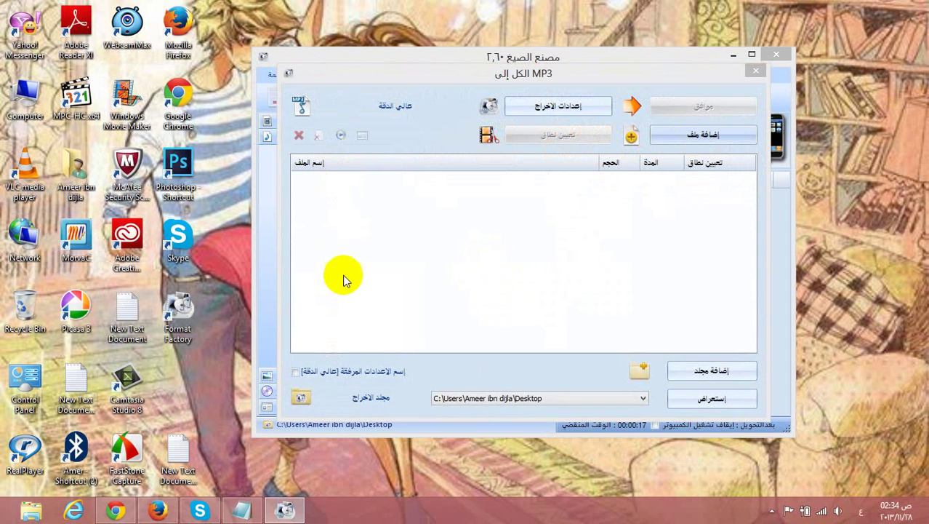
left_click(355, 183)
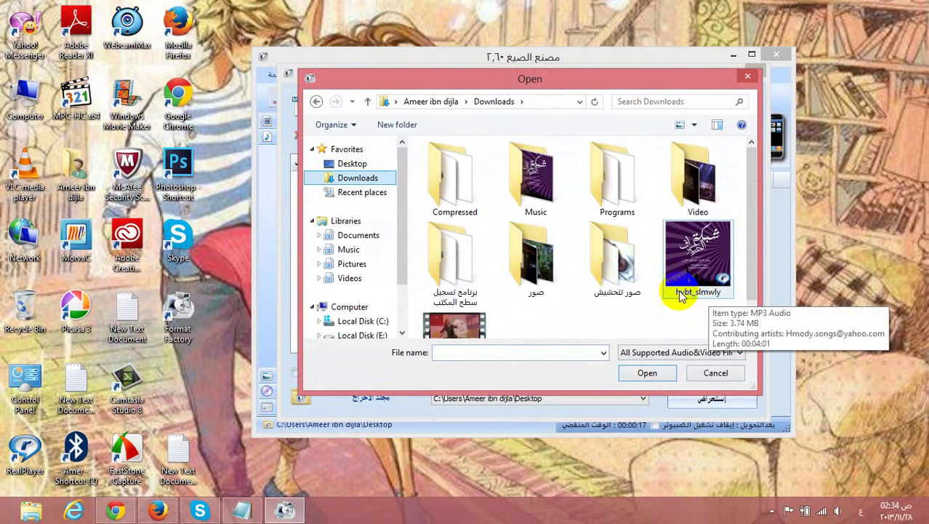
double_click(709, 294)
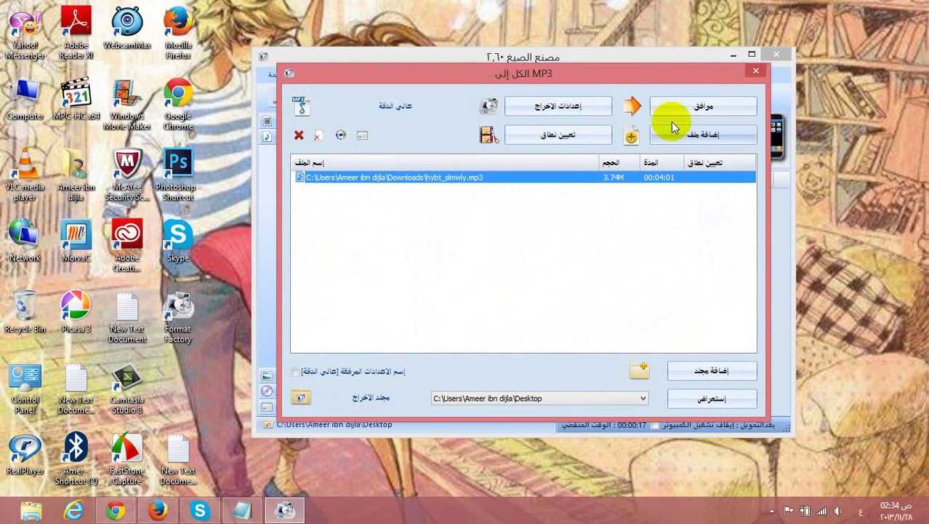
left_click(675, 108)
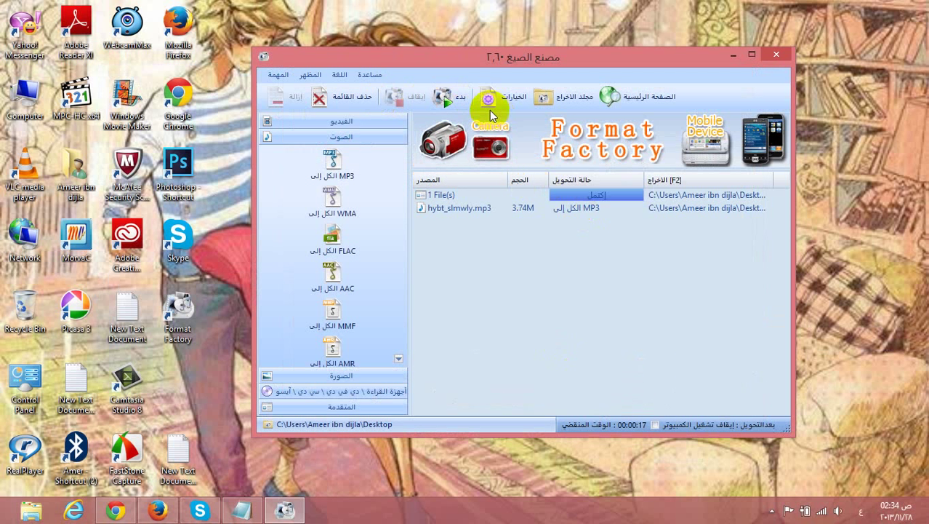
left_click(445, 97)
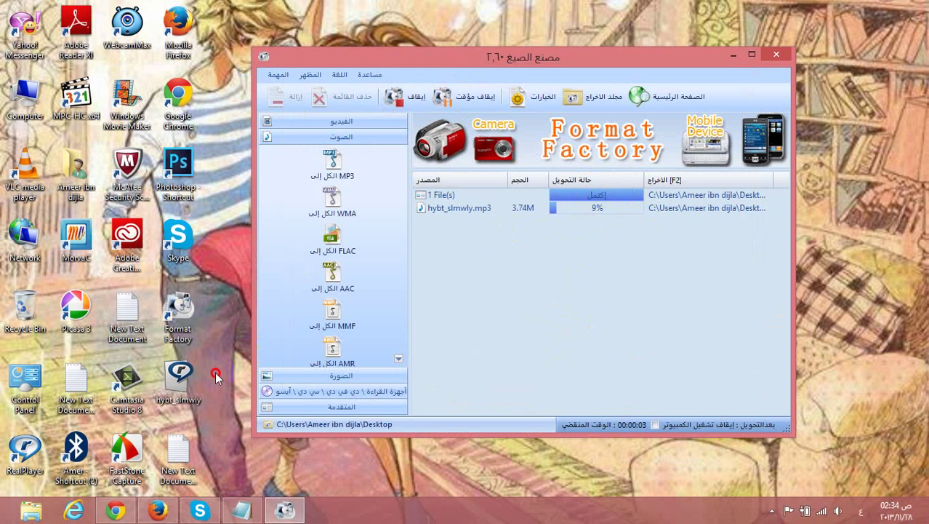
left_click(184, 380)
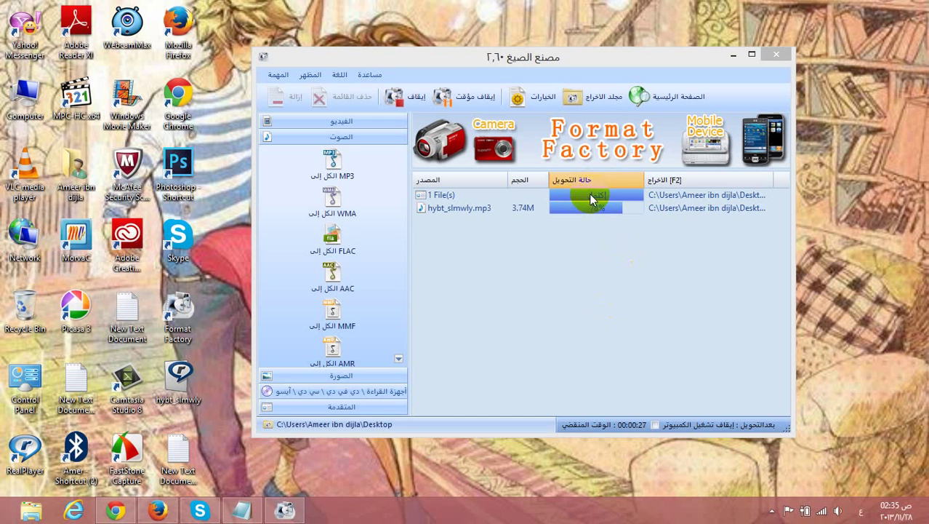
left_click(595, 146)
mouse_move(595, 142)
left_mouse_down()
mouse_move(660, 134)
mouse_move(553, 150)
mouse_move(563, 135)
mouse_move(631, 153)
mouse_move(612, 132)
left_mouse_up()
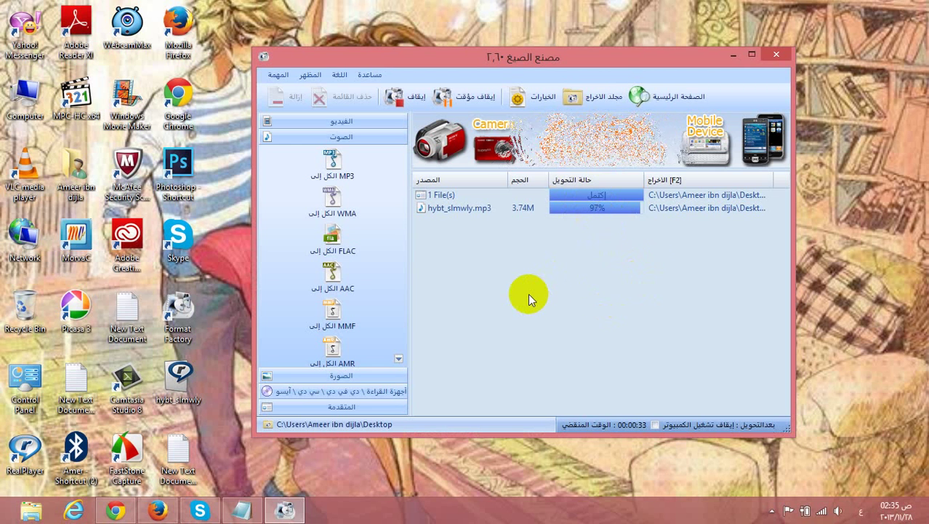
mouse_move(867, 482)
left_mouse_down()
mouse_move(854, 473)
mouse_move(878, 486)
left_mouse_up()
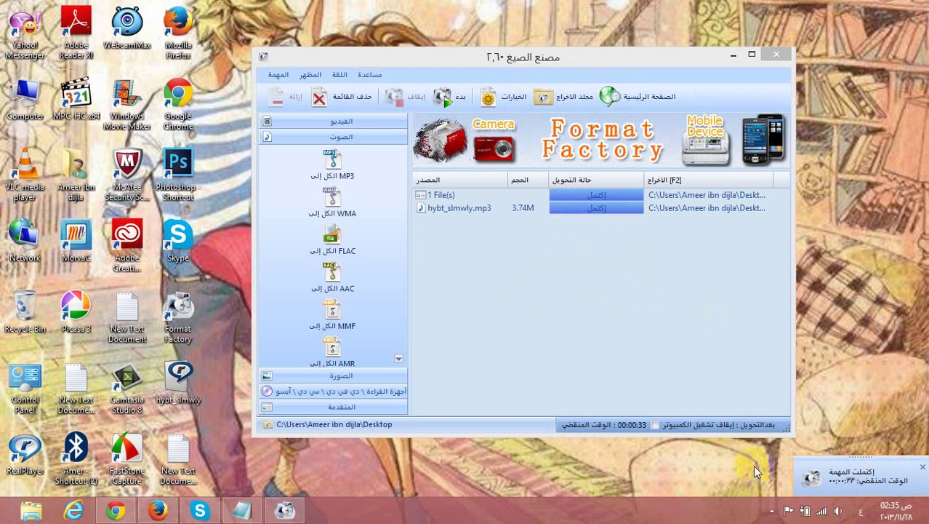
Clear the list of completed conversion tasks and minimize Format Factory
left_click(320, 105)
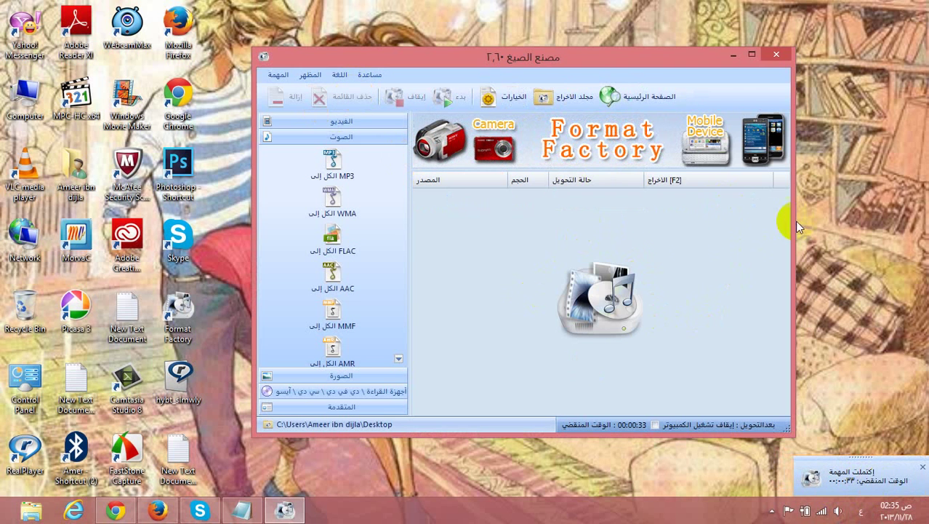
left_click(733, 54)
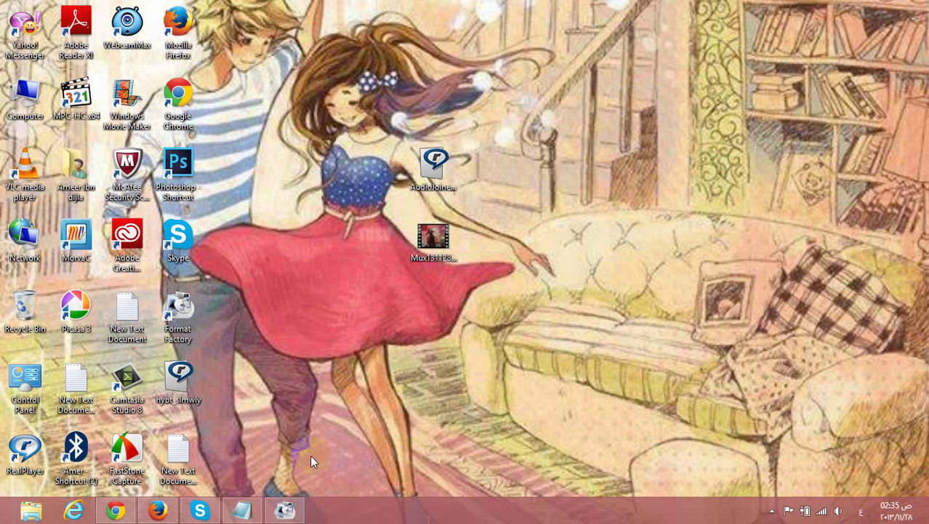
Move the merged video and joined audio files into the desktop column beside Mozilla Firefox and Google Chrome, and refresh the desktop
left_click_drag(441, 249, 230, 47)
left_click_drag(447, 183, 240, 118)
right_click(409, 124)
left_click(442, 162)
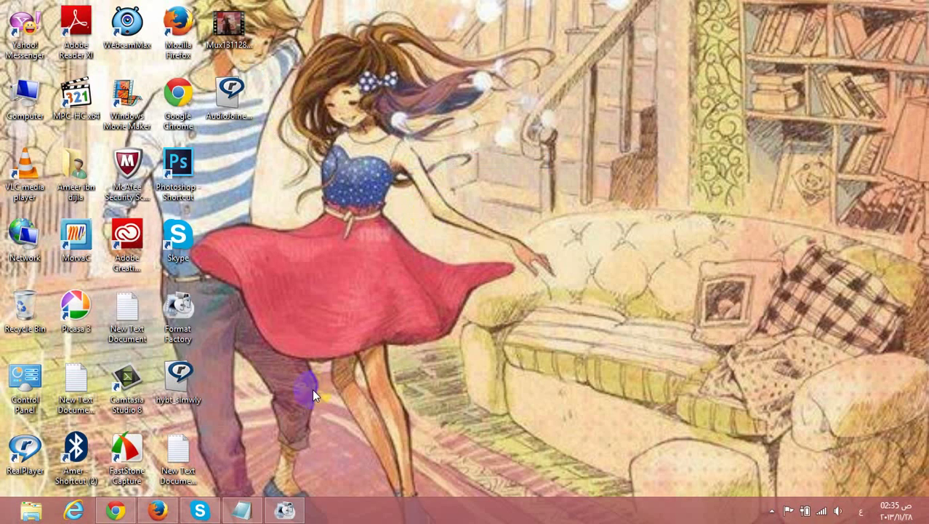
Add the closing line "شكرآ ع المتابعه" to the Notepad note and start a new line below it
left_click(245, 511)
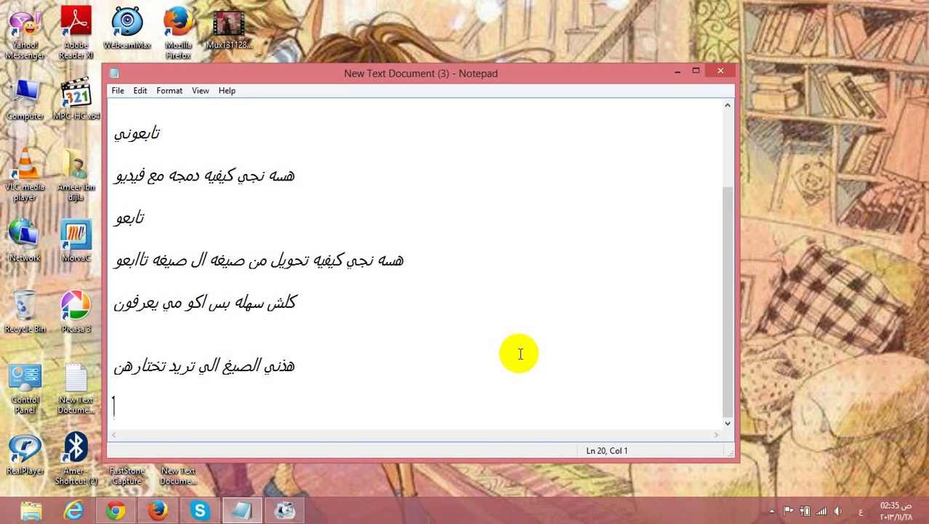
type("اً ع المتابعه")
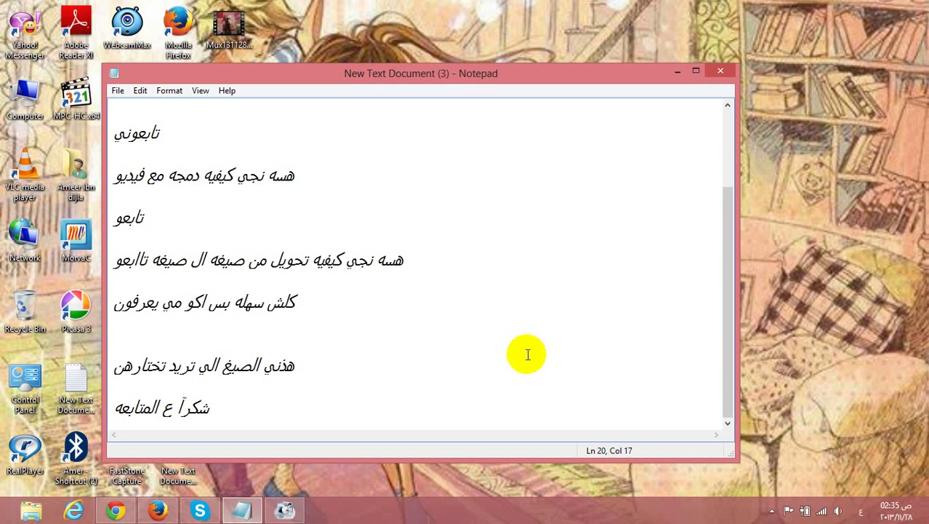
key("Return")
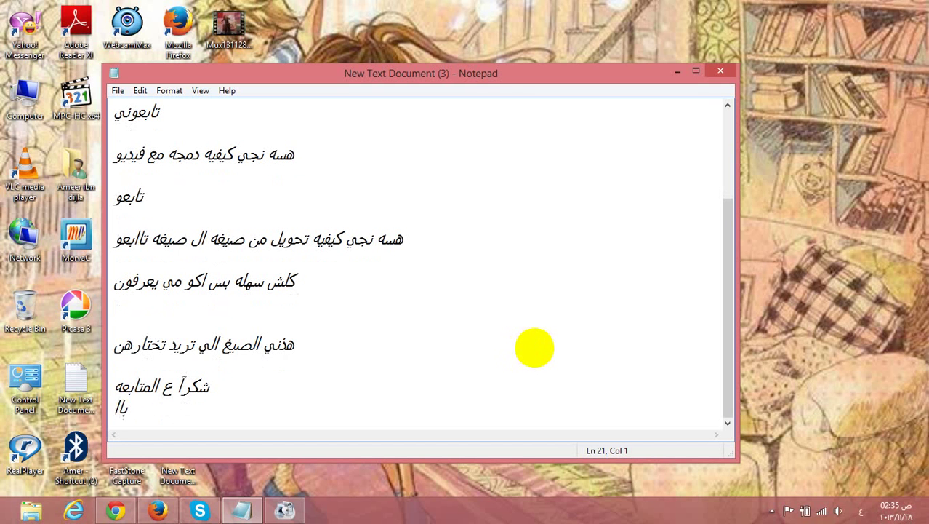